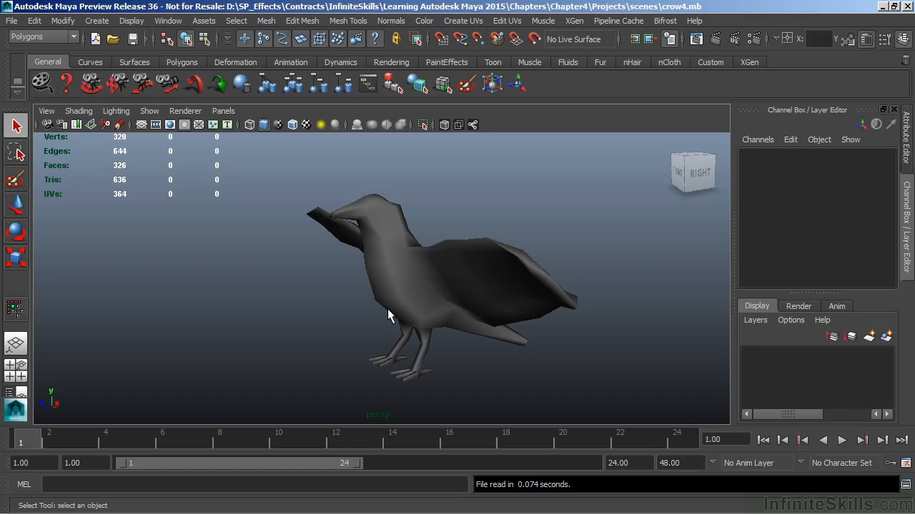
- Select the crow mesh and display its face normals in the viewport
click(406, 270)
alt+drag(389, 265, 344, 259)
alt+right_drag(344, 259, 411, 299)
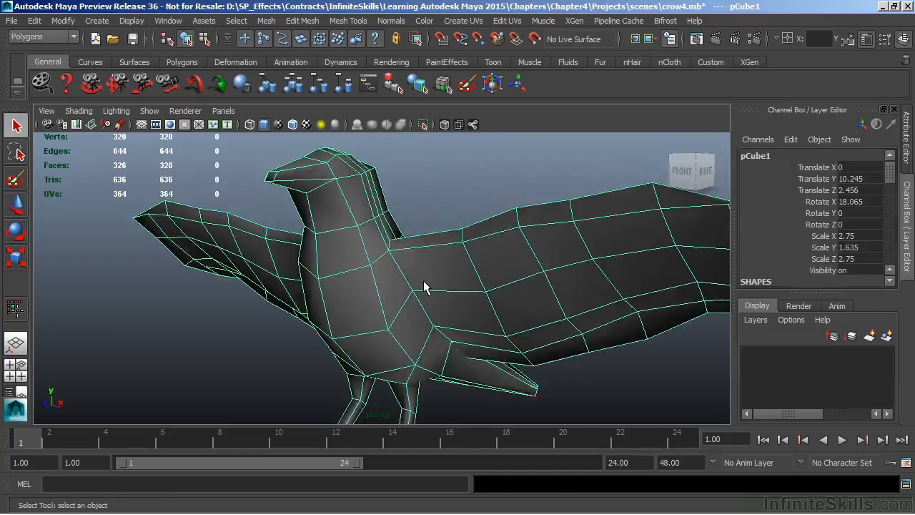
click(130, 23)
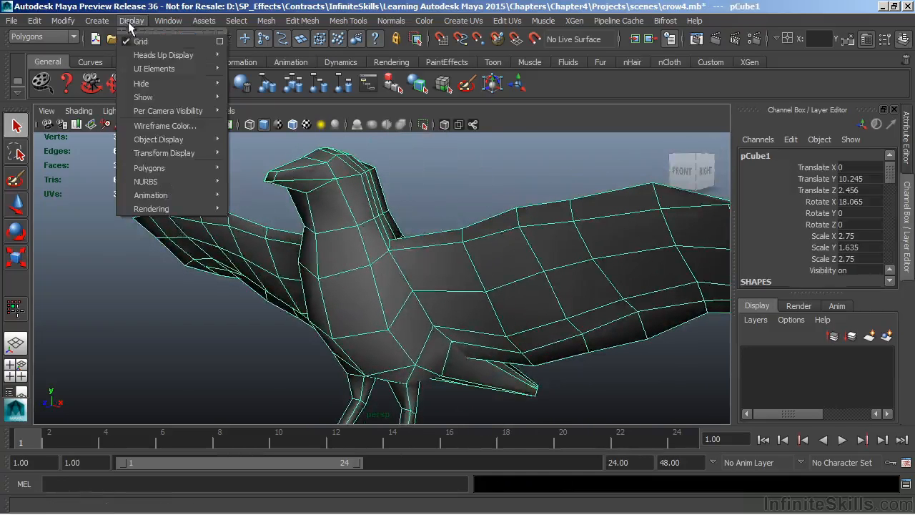
mouse_move(147, 171)
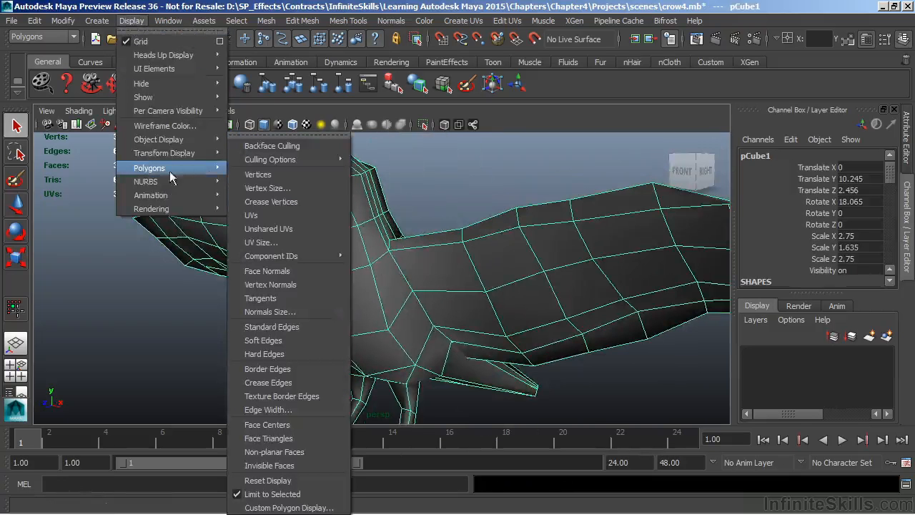
click(274, 272)
- Examine the direction of the face normals around the crow's body, wings and legs
alt+drag(273, 279, 429, 293)
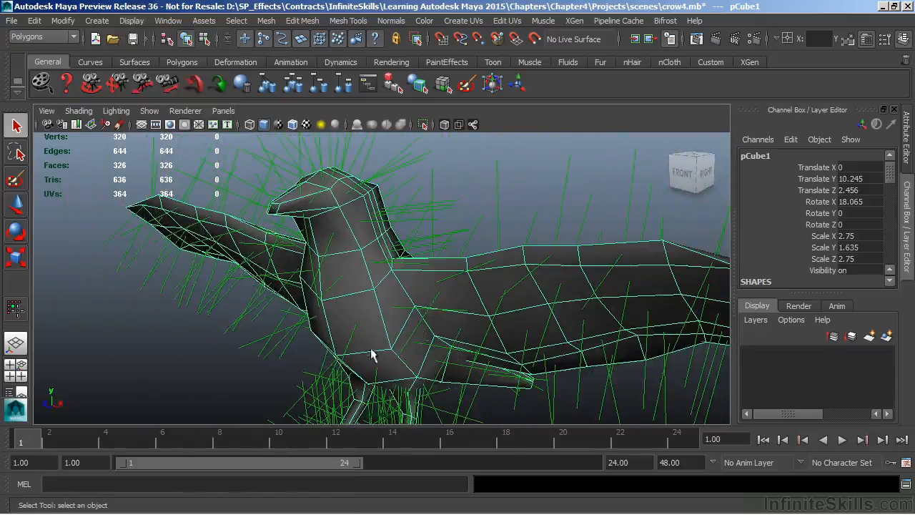
alt+middle_drag(369, 339, 396, 298)
alt+drag(395, 298, 489, 239)
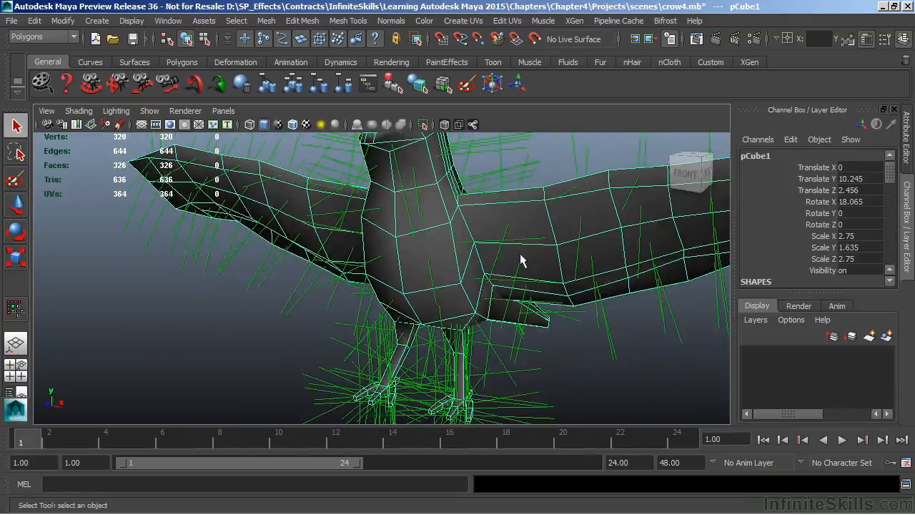
scroll(500, 251, up, 5)
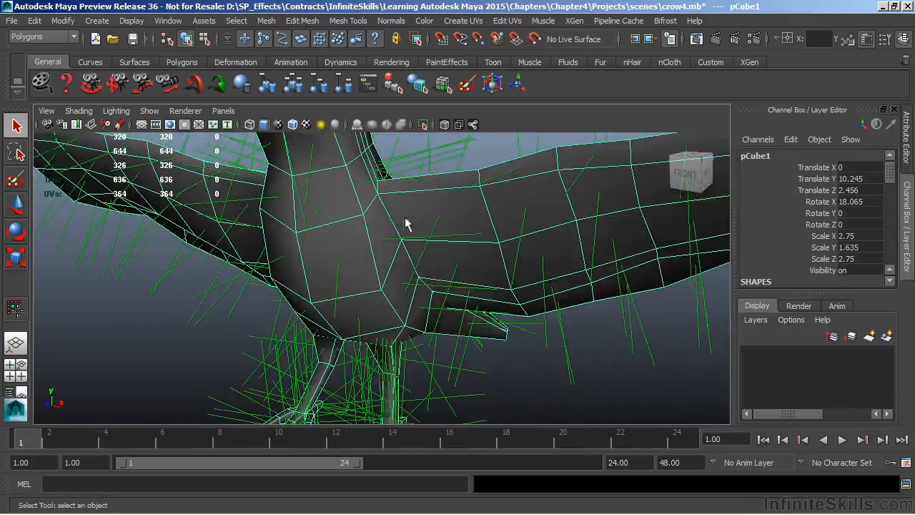
alt+drag(415, 253, 447, 302)
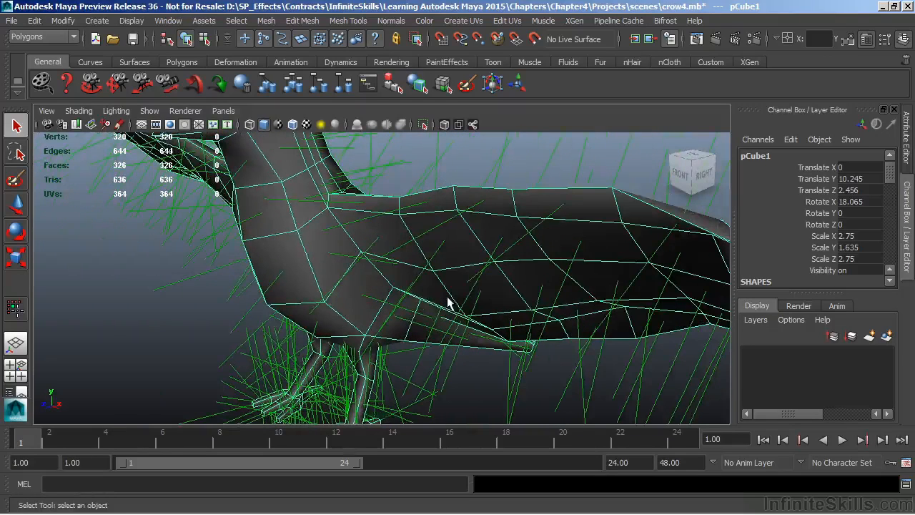
alt+drag(369, 262, 425, 287)
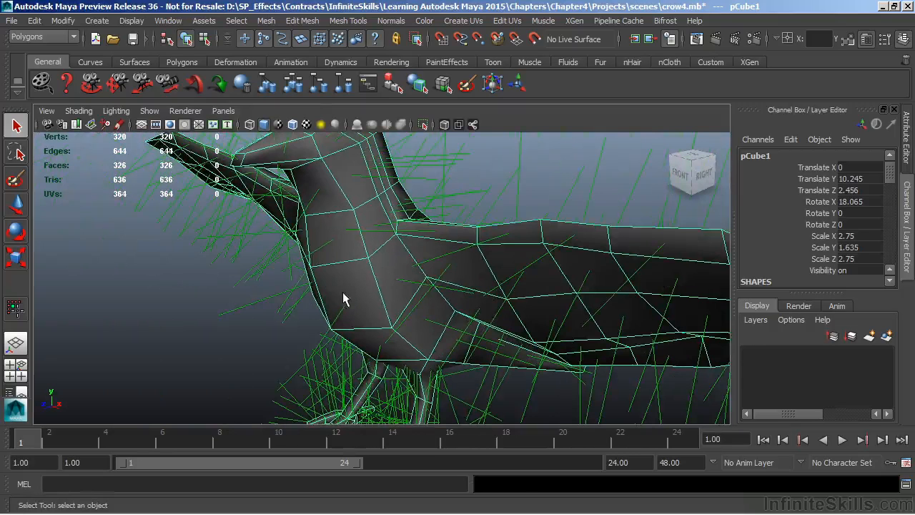
alt+drag(343, 299, 443, 266)
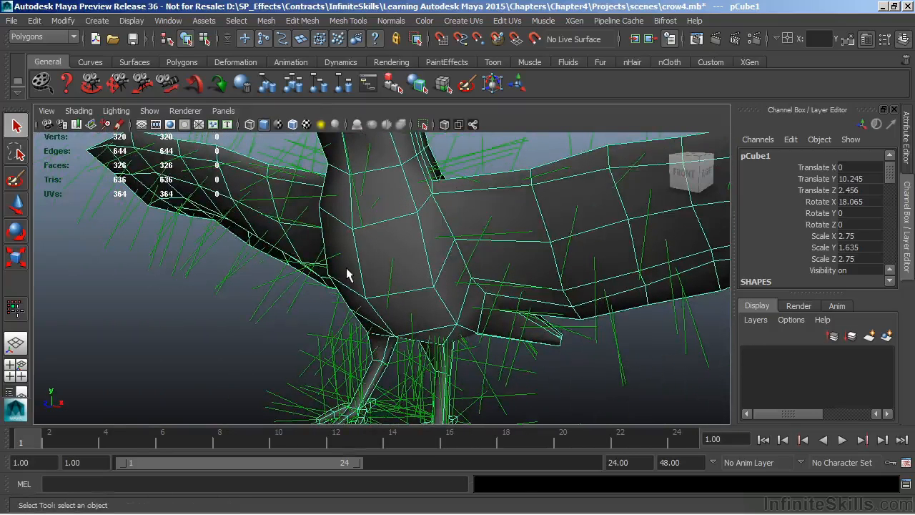
alt+drag(409, 255, 431, 277)
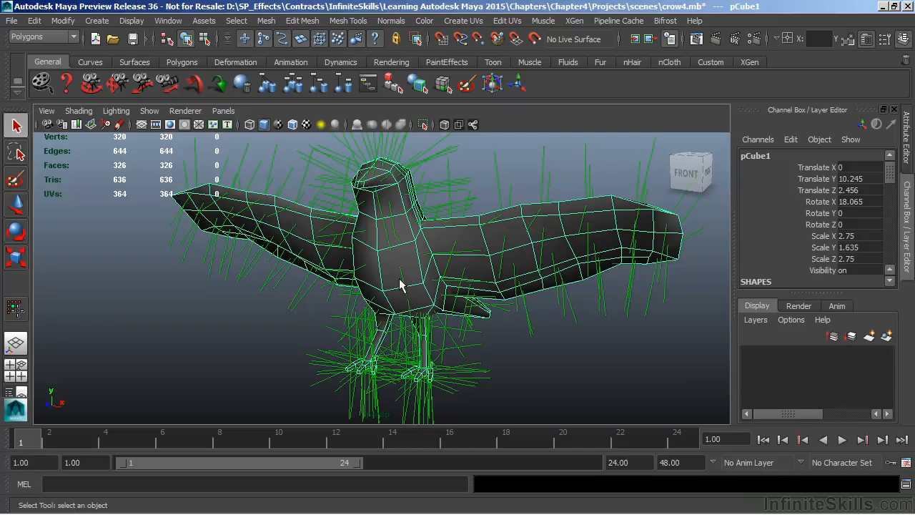
- Reverse the normal of a single face on the crow's chest, then deselect it and return to object mode
right_drag(408, 265, 411, 247)
click(404, 263)
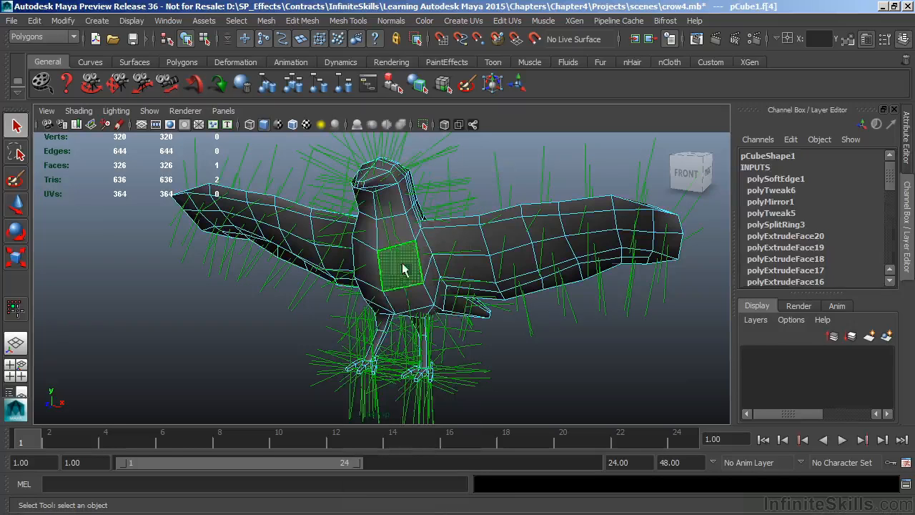
alt+drag(460, 351, 416, 341)
alt+right_drag(330, 294, 419, 286)
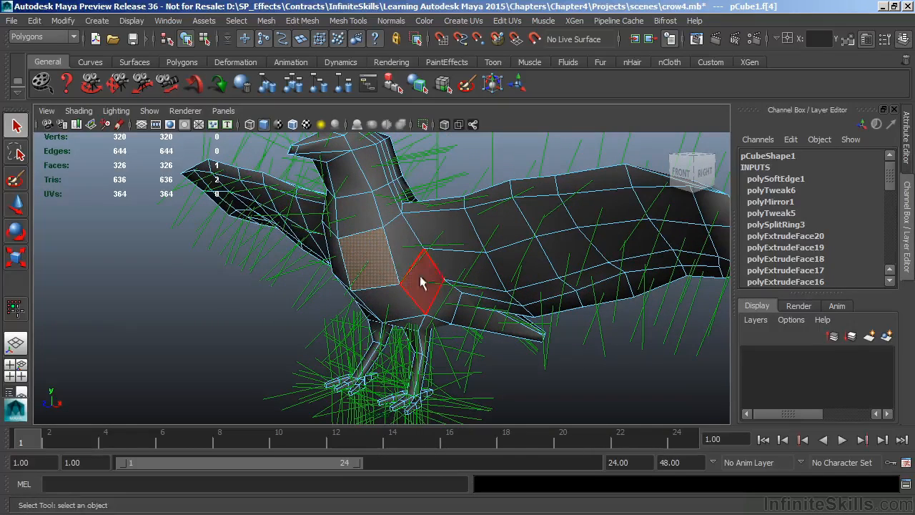
click(391, 22)
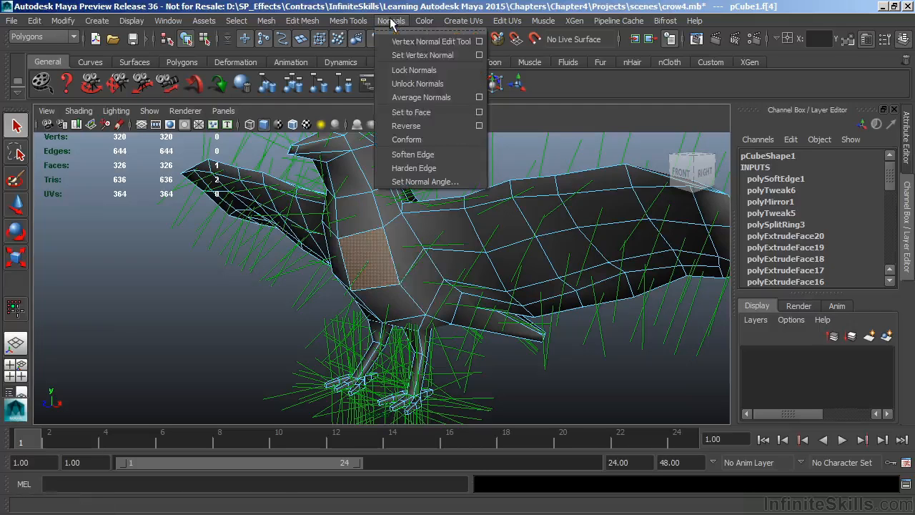
click(404, 126)
click(200, 296)
alt+drag(236, 297, 419, 250)
right_drag(417, 226, 470, 181)
mouse_move(479, 257)
alt+mouse_down()
mouse_move(419, 257)
mouse_move(491, 247)
mouse_move(543, 262)
mouse_move(542, 269)
mouse_move(433, 272)
mouse_move(487, 257)
mouse_move(531, 262)
mouse_move(417, 260)
mouse_move(509, 262)
mouse_move(477, 266)
alt+mouse_up()
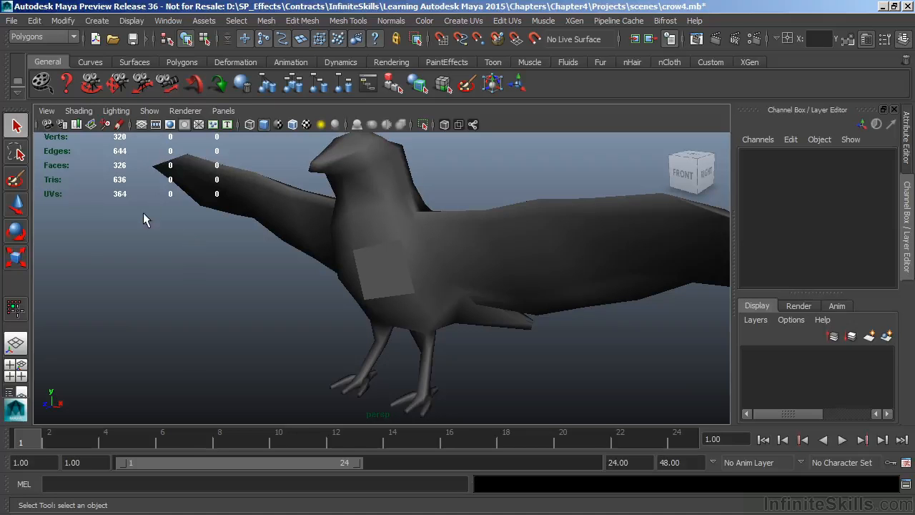
- Select the crow mesh and enable backface culling in the viewport
click(335, 222)
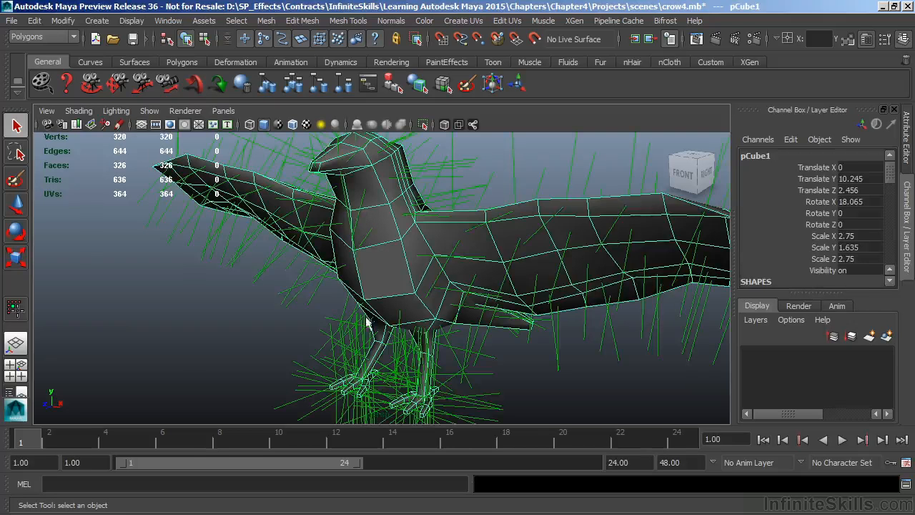
click(78, 112)
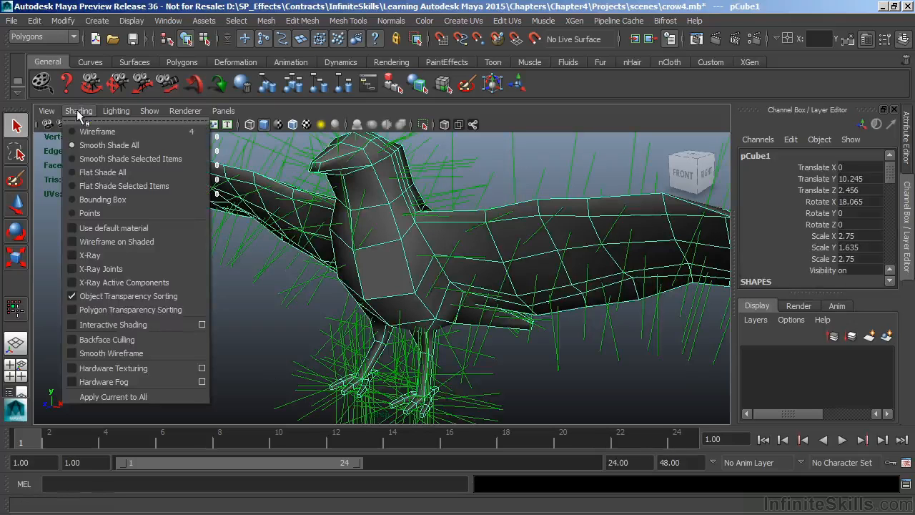
click(79, 342)
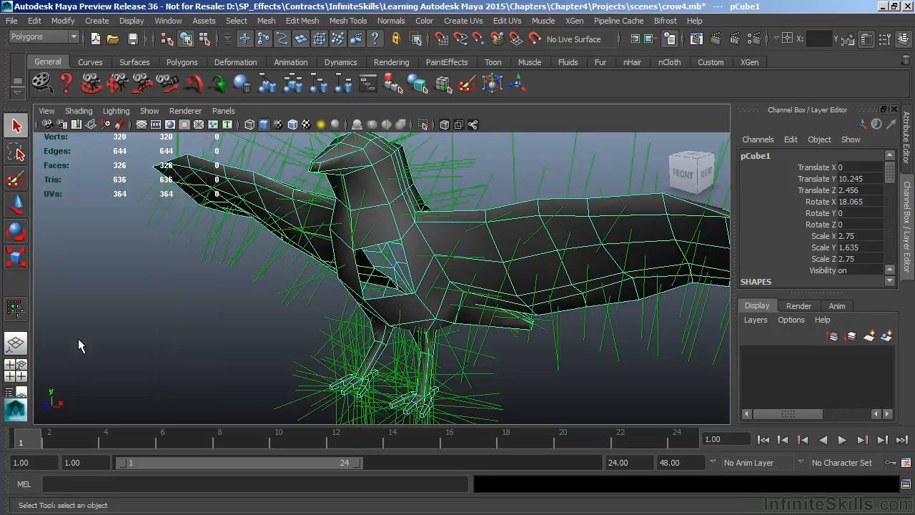
- Examine the reversed chest face from the front and from inside the crow's body with backface culling on
mouse_move(171, 331)
alt+mouse_down()
mouse_move(338, 311)
mouse_move(227, 317)
mouse_move(320, 311)
mouse_move(286, 319)
alt+mouse_up()
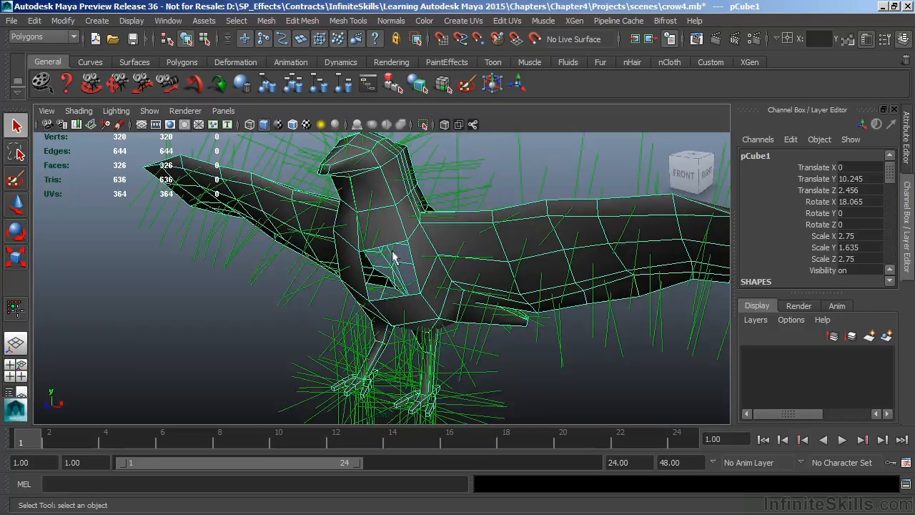
alt+drag(322, 293, 404, 286)
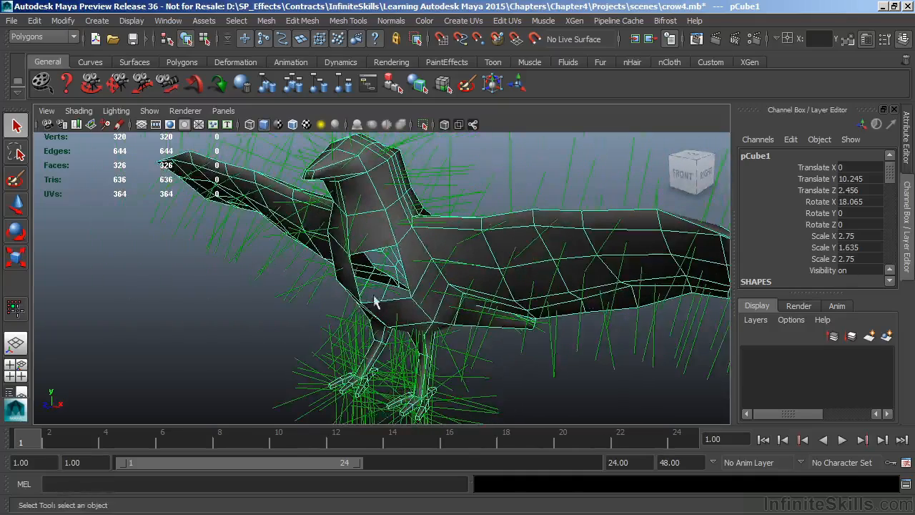
alt+right_drag(254, 253, 679, 305)
alt+drag(677, 275, 611, 303)
alt+middle_drag(435, 259, 566, 233)
alt+right_drag(383, 230, 542, 221)
alt+drag(543, 223, 458, 239)
alt+drag(387, 208, 383, 278)
mouse_move(383, 277)
alt+middle_down()
mouse_move(468, 315)
mouse_move(551, 327)
mouse_move(390, 282)
alt+middle_up()
alt+drag(390, 281, 356, 275)
alt+middle_drag(368, 221, 411, 292)
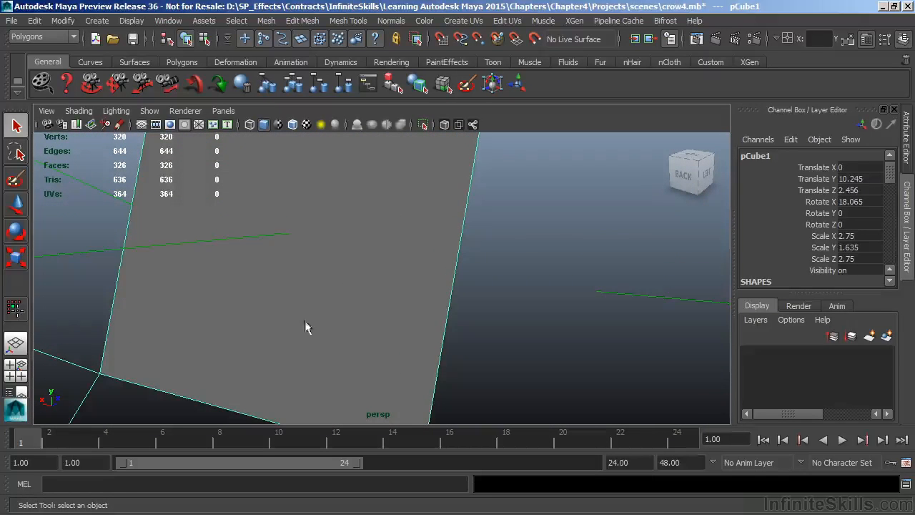
alt+drag(505, 291, 275, 283)
alt+right_drag(458, 239, 243, 249)
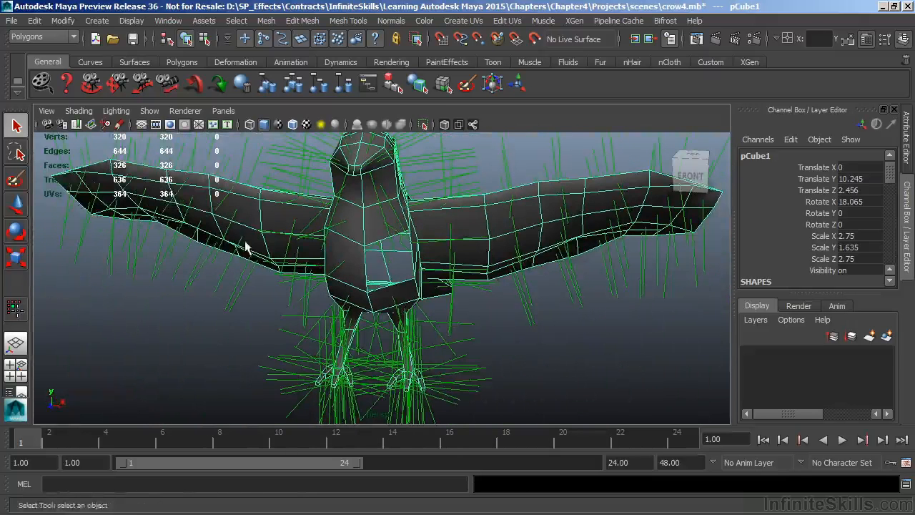
- Turn off backface culling and two-sided lighting in the viewport
click(78, 111)
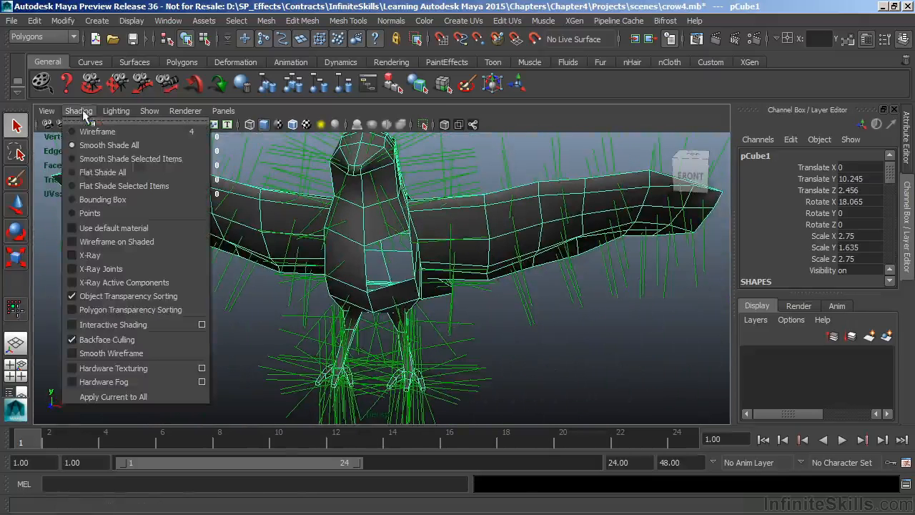
click(91, 341)
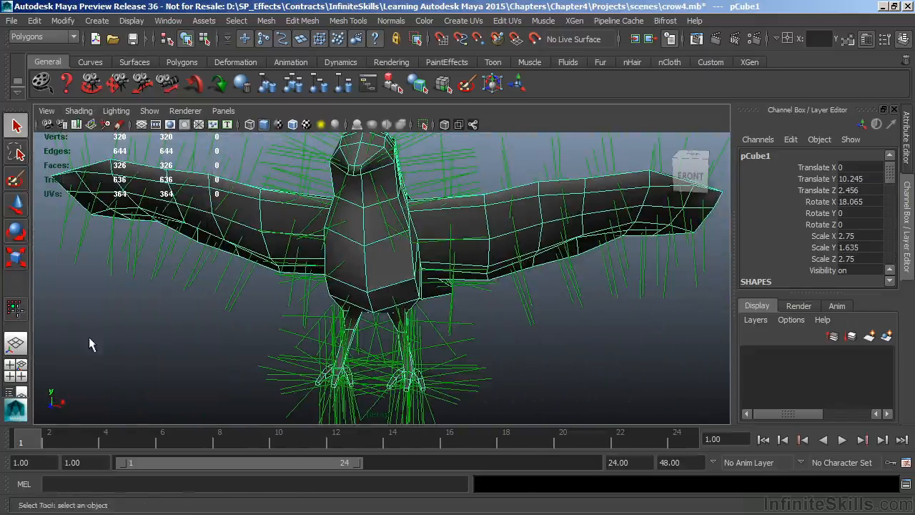
click(114, 111)
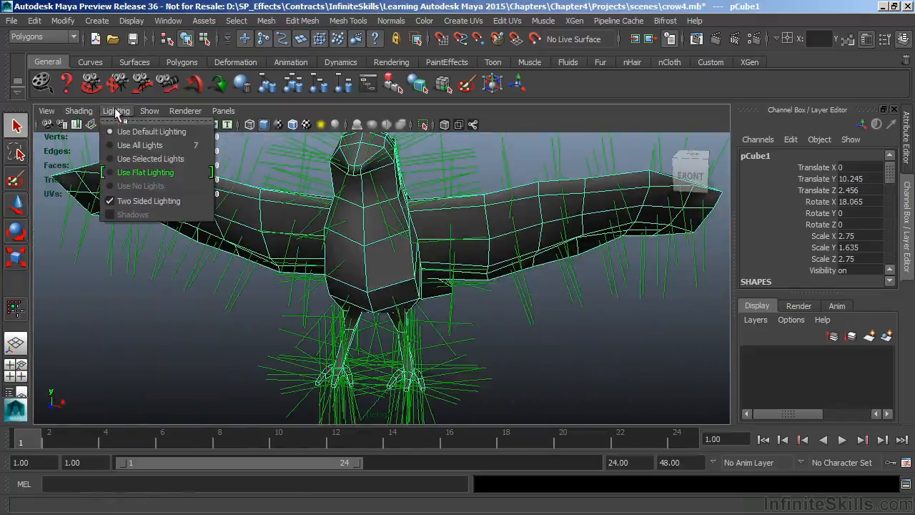
click(143, 201)
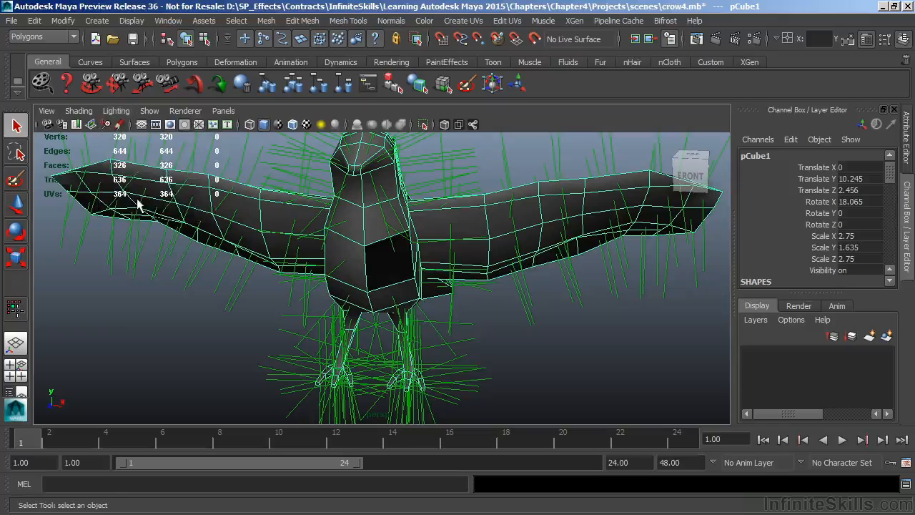
- Reverse the normal of the black chest face so it points outward again
alt+drag(460, 311, 429, 264)
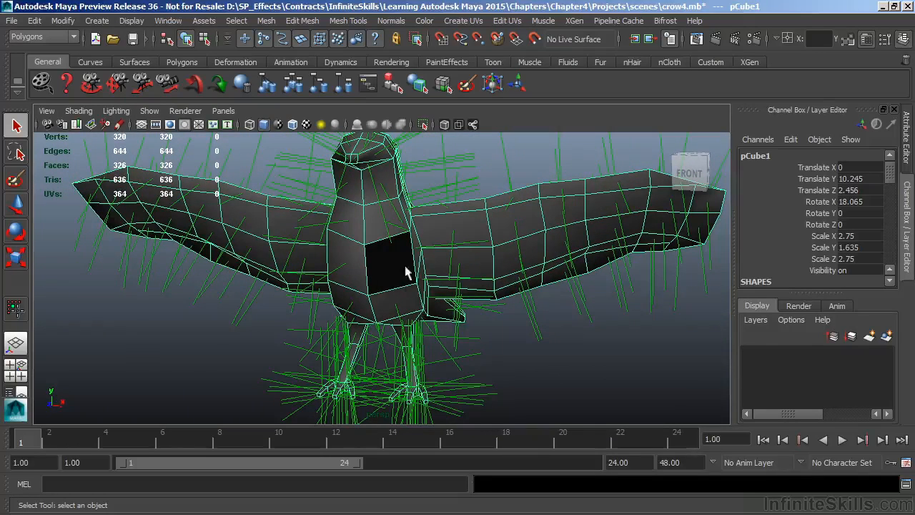
alt+drag(517, 329, 439, 272)
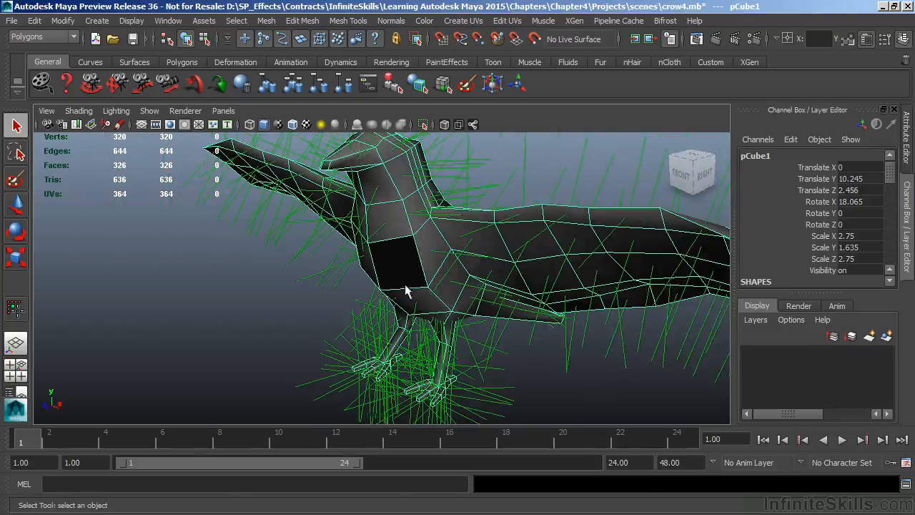
alt+drag(315, 338, 357, 327)
right_drag(386, 208, 390, 223)
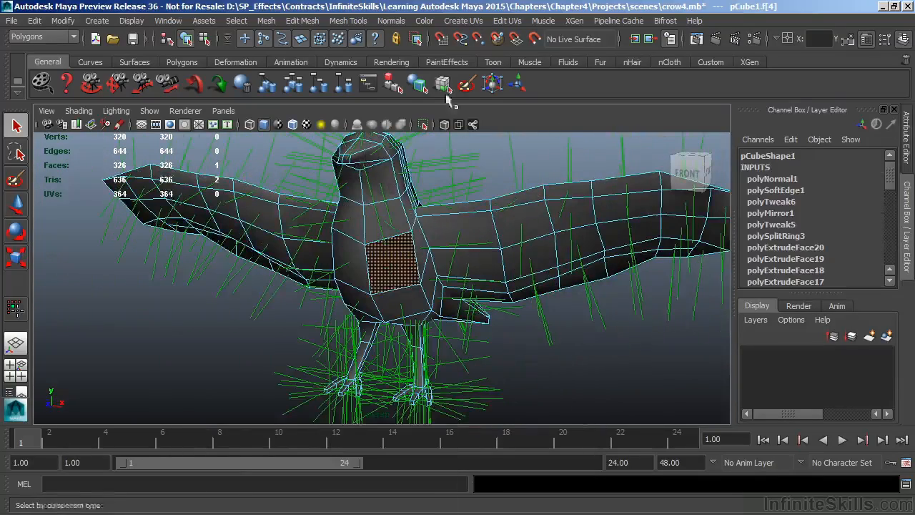
click(392, 22)
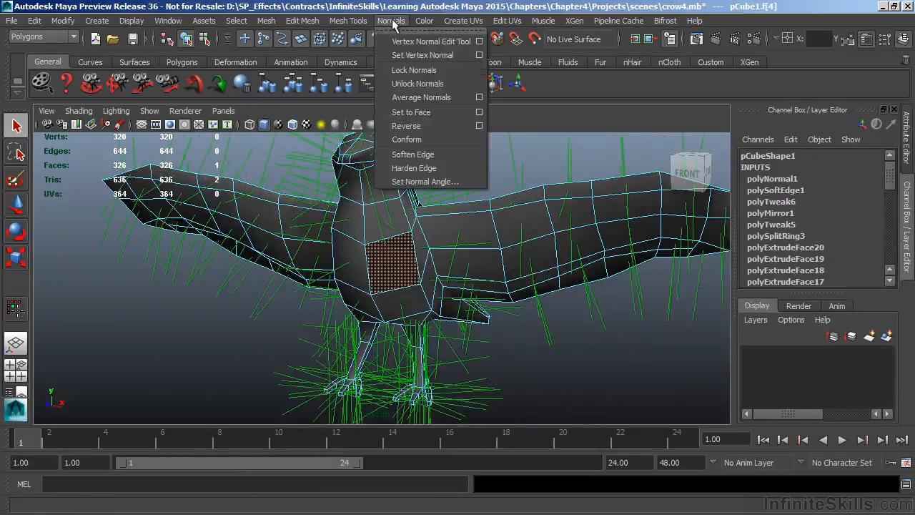
click(401, 126)
- Return to object mode and examine the shading around the corrected chest face with the crow deselected and selected
alt+drag(453, 317, 386, 322)
click(305, 311)
alt+drag(305, 314, 357, 322)
right_drag(419, 187, 475, 172)
click(474, 172)
alt+drag(528, 335, 481, 344)
alt+drag(364, 334, 298, 226)
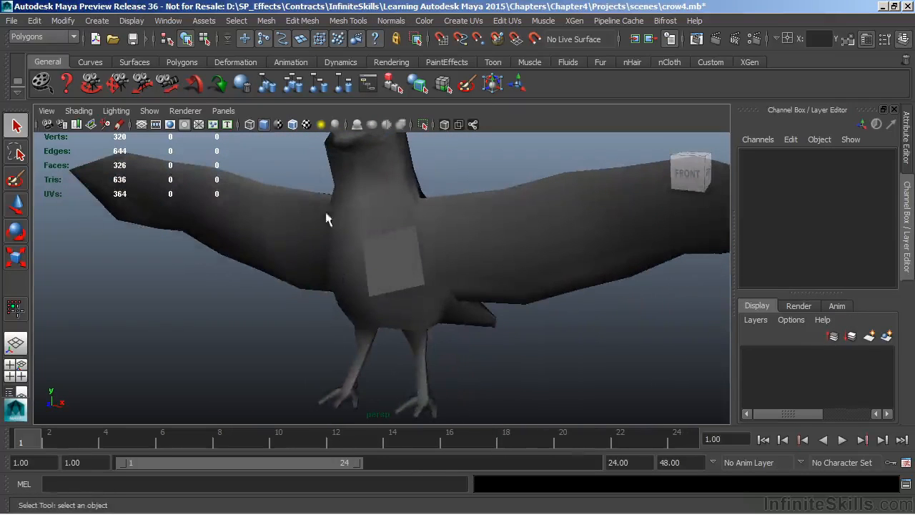
click(367, 275)
alt+drag(367, 275, 430, 320)
click(116, 111)
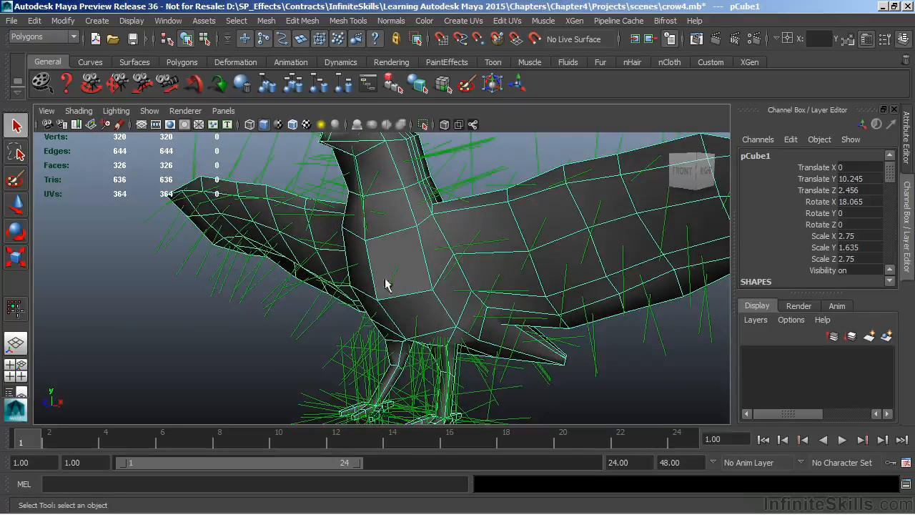
mouse_move(396, 245)
alt+mouse_down()
mouse_move(437, 283)
mouse_move(390, 249)
alt+mouse_up()
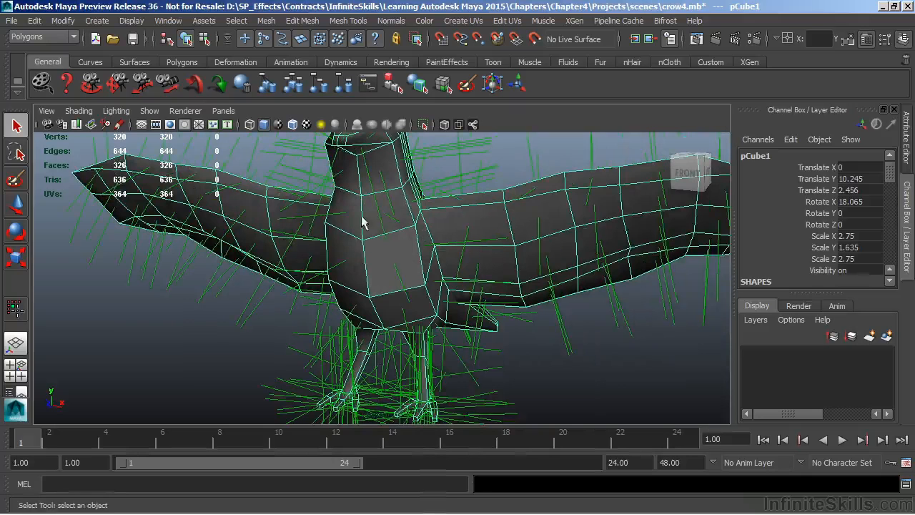
- Soften the four edges bordering the corrected chest face
right_drag(409, 243, 408, 156)
click(416, 252)
shift+click(417, 255)
shift+click(416, 287)
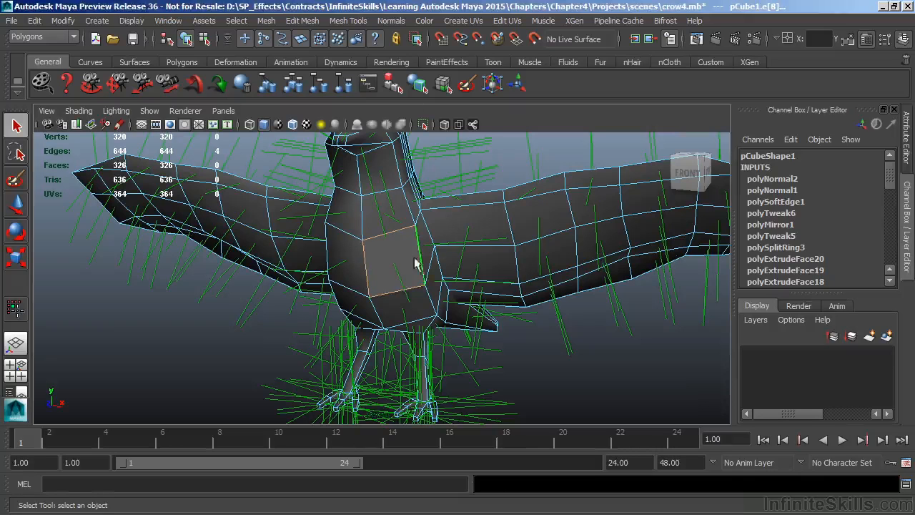
click(400, 22)
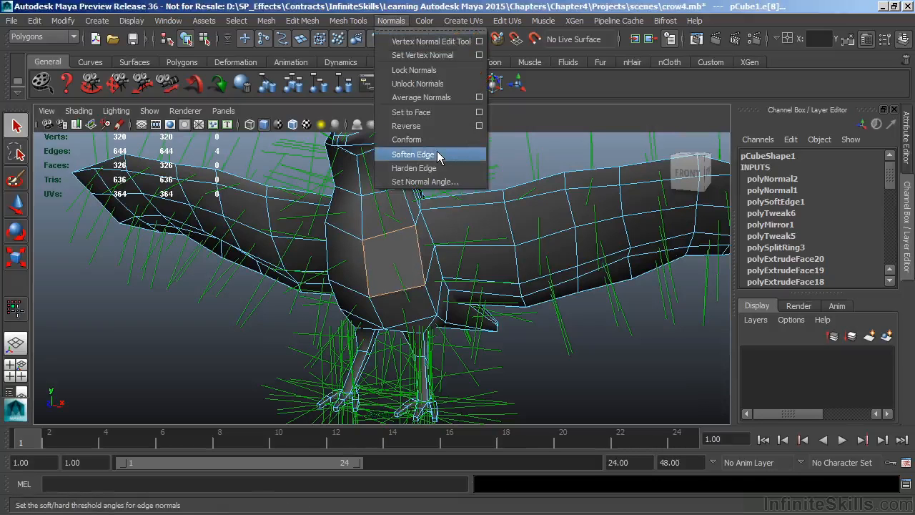
click(436, 155)
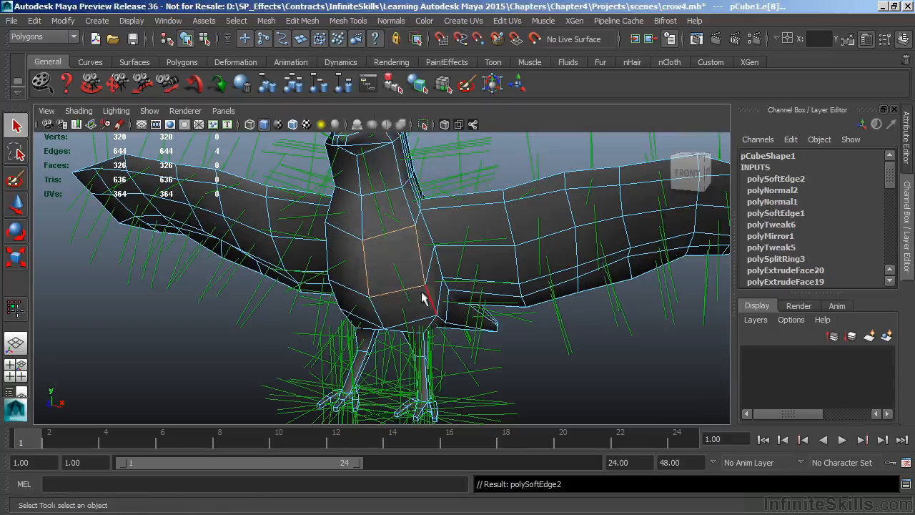
- Return the crow to object mode and turn off its face normals display
alt+drag(477, 317, 461, 306)
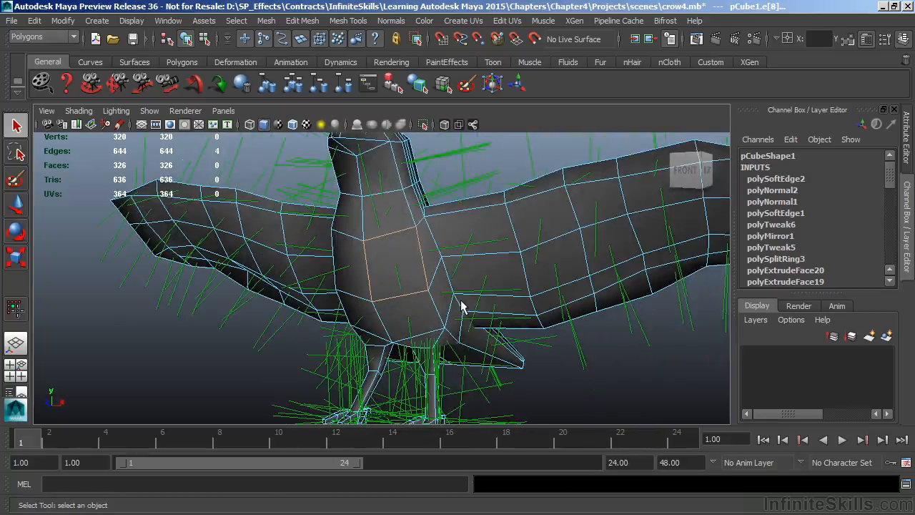
right_drag(416, 188, 473, 179)
click(427, 253)
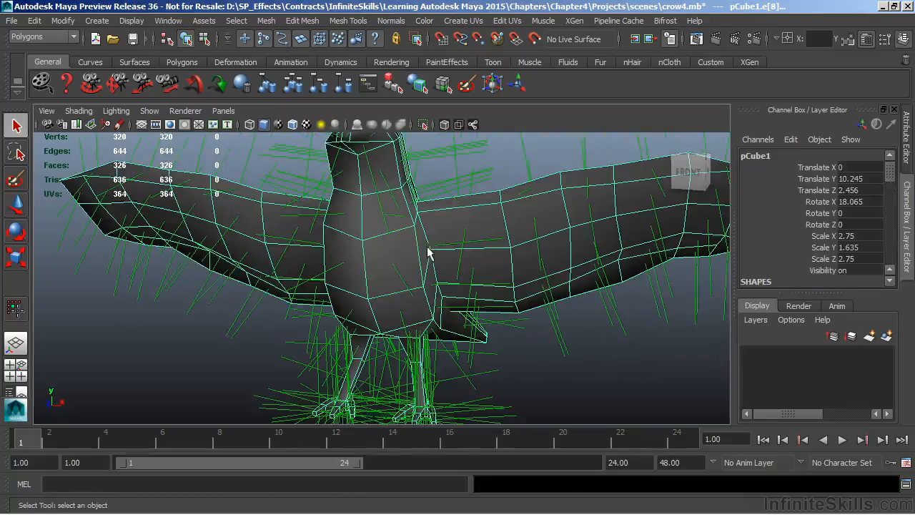
click(131, 20)
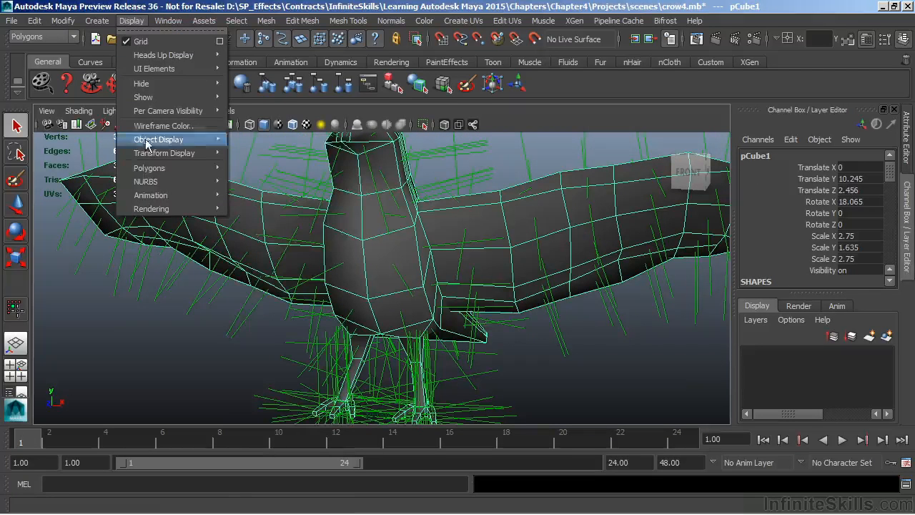
mouse_move(149, 168)
click(288, 273)
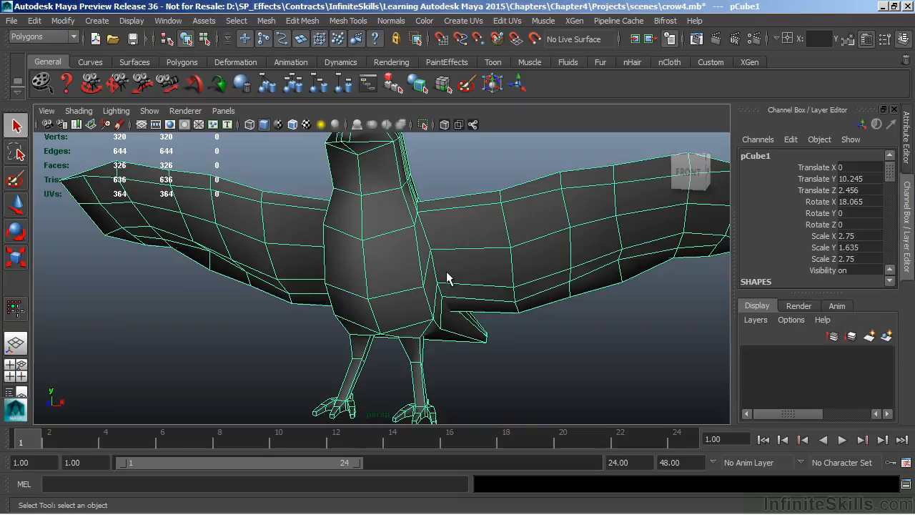
- Harden the three edges along the seam where the wing joins the crow's body
right_drag(438, 215, 436, 151)
click(430, 269)
shift+click(434, 271)
shift+click(439, 289)
alt+drag(491, 338, 433, 328)
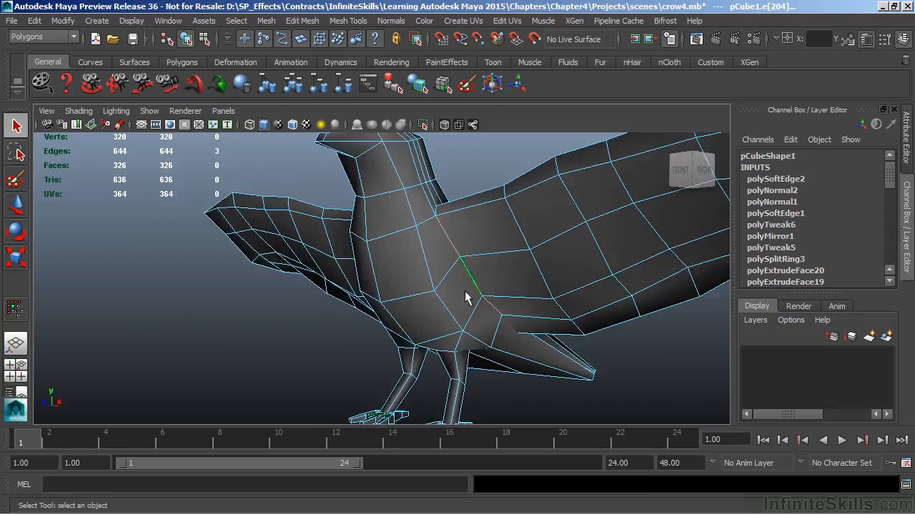
alt+drag(439, 236, 420, 277)
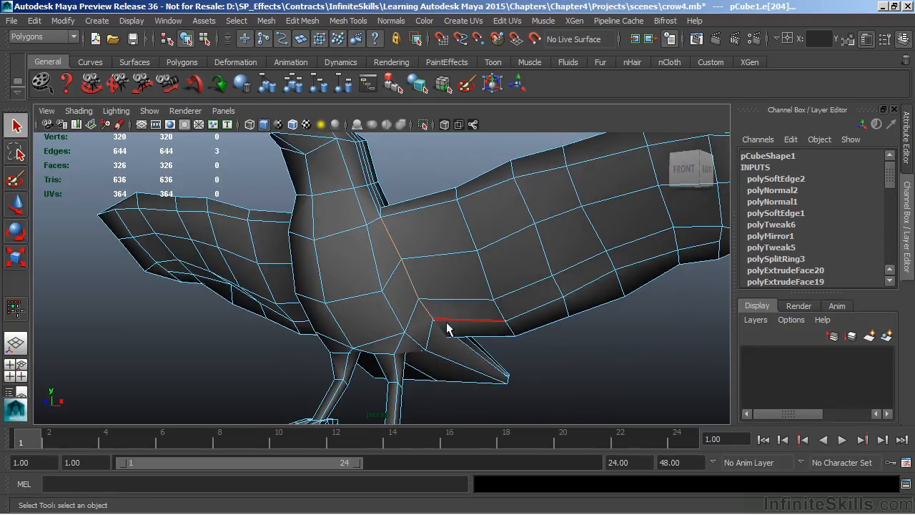
click(391, 20)
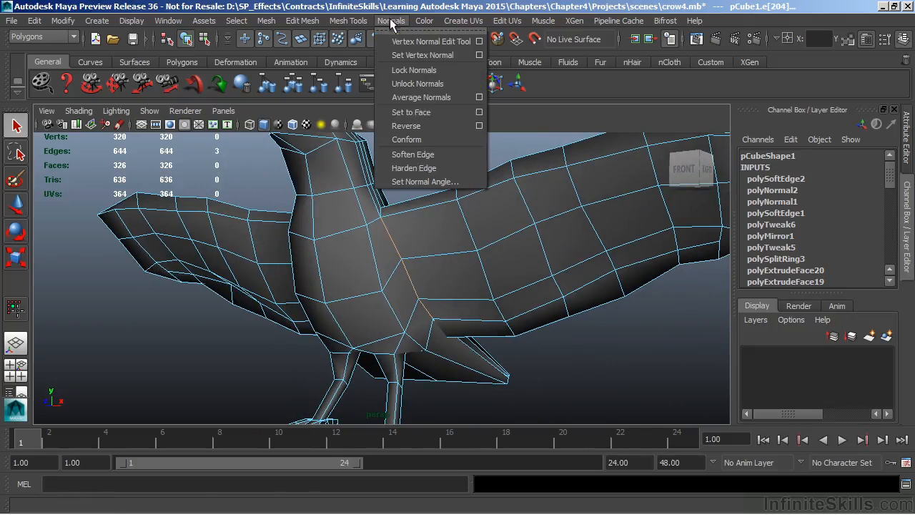
click(417, 170)
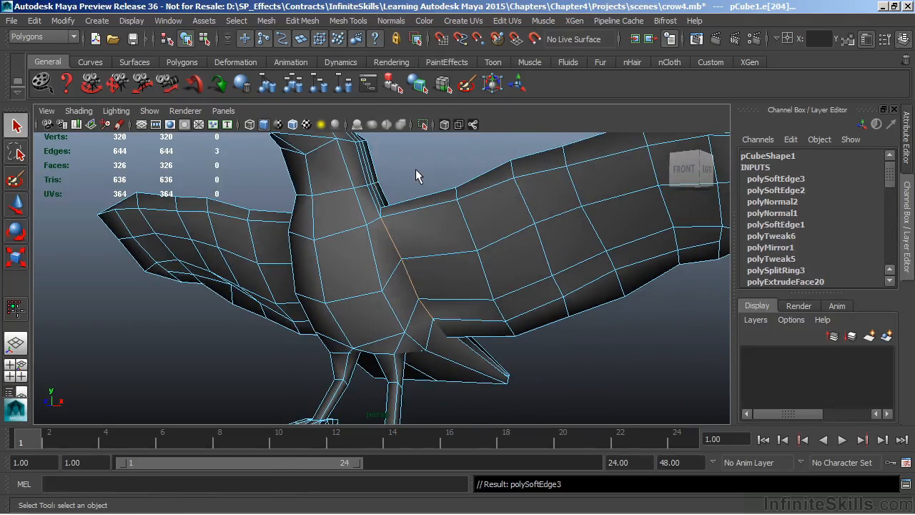
- Examine the shading along the hardened wing seam from several angles, in object mode and in edge mode
right_drag(430, 188, 462, 169)
alt+drag(441, 179, 505, 293)
alt+drag(482, 346, 358, 307)
click(411, 259)
right_drag(411, 259, 403, 158)
click(420, 274)
alt+drag(437, 301, 494, 347)
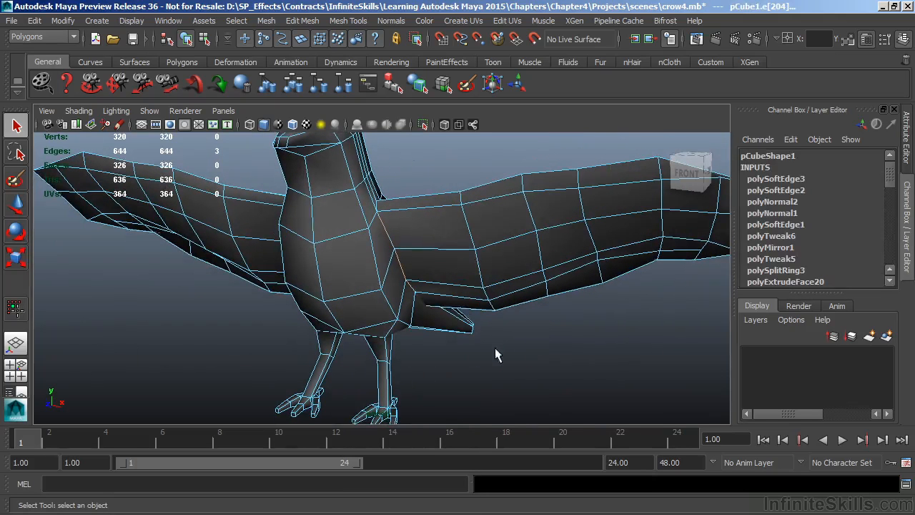
click(495, 347)
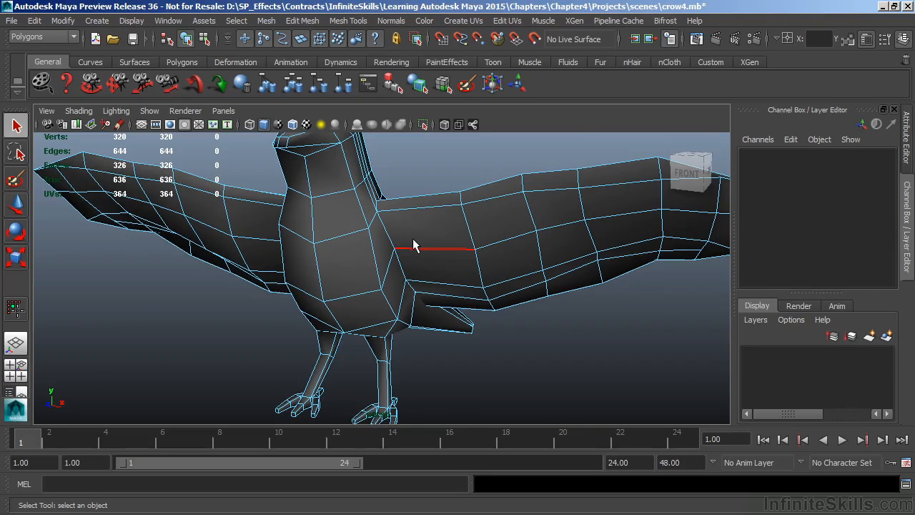
- Try rotating the normal of one vertex on the wing's upper part with the Vertex Normal Edit Tool, and undo it
right_drag(393, 202, 428, 192)
click(428, 192)
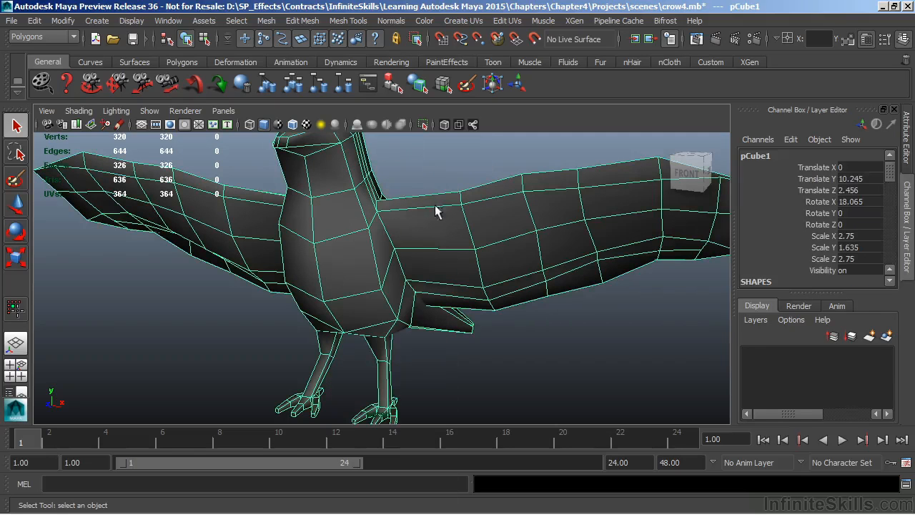
click(392, 21)
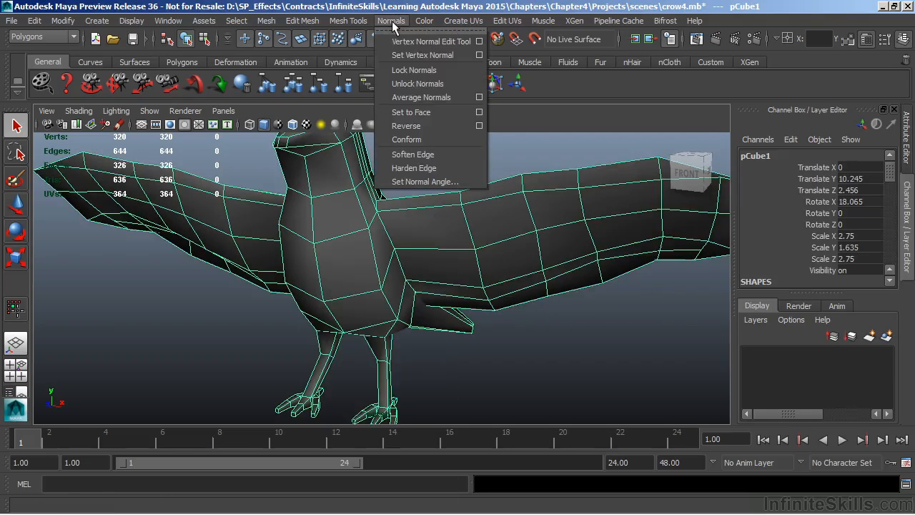
click(448, 43)
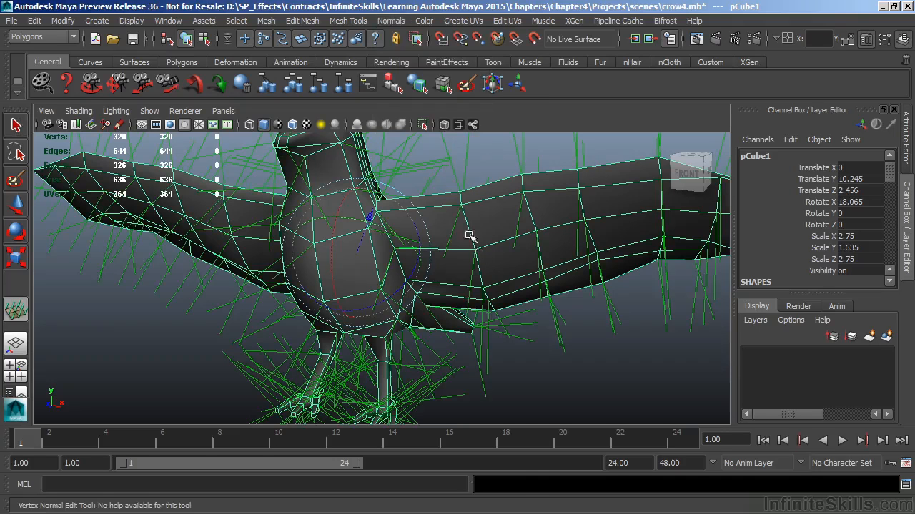
right_drag(461, 202, 429, 189)
click(460, 204)
mouse_move(460, 204)
alt+mouse_down()
mouse_move(447, 236)
mouse_move(454, 266)
mouse_move(422, 319)
mouse_move(474, 211)
alt+mouse_up()
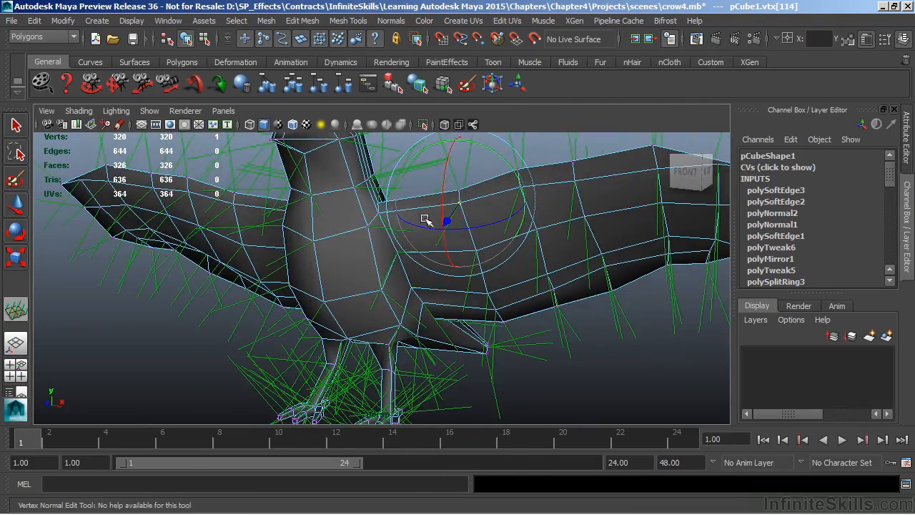
alt+drag(435, 288, 433, 310)
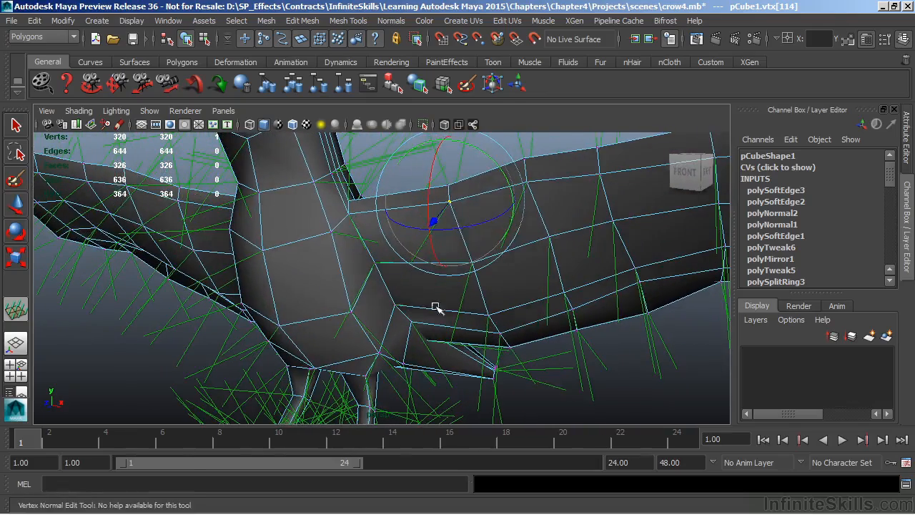
mouse_move(446, 230)
mouse_down()
mouse_move(472, 222)
mouse_move(407, 249)
mouse_move(505, 210)
mouse_up()
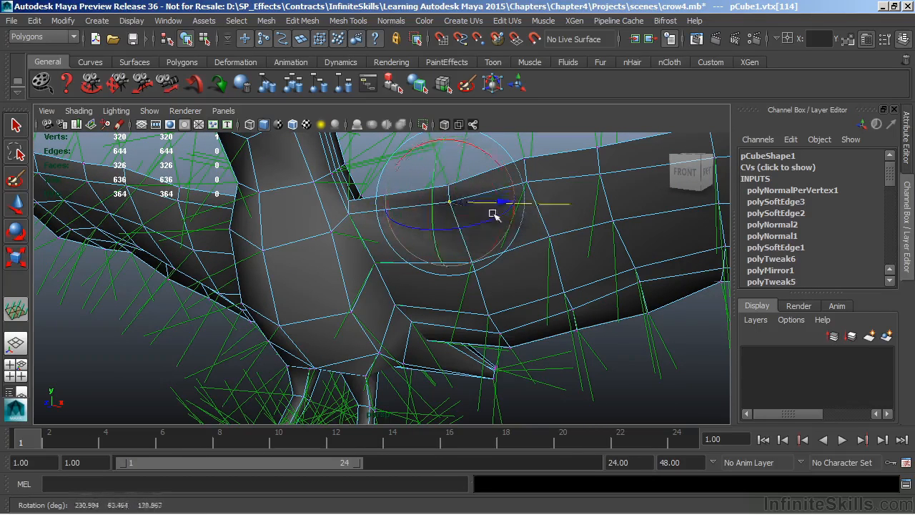
mouse_move(447, 237)
mouse_down()
mouse_move(411, 249)
mouse_move(506, 209)
mouse_move(417, 249)
mouse_move(496, 213)
mouse_up()
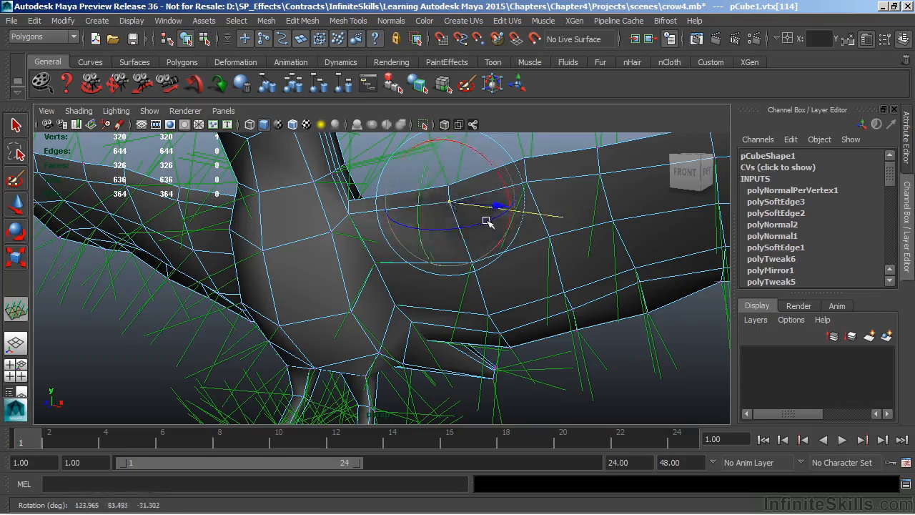
key(ctrl+z)
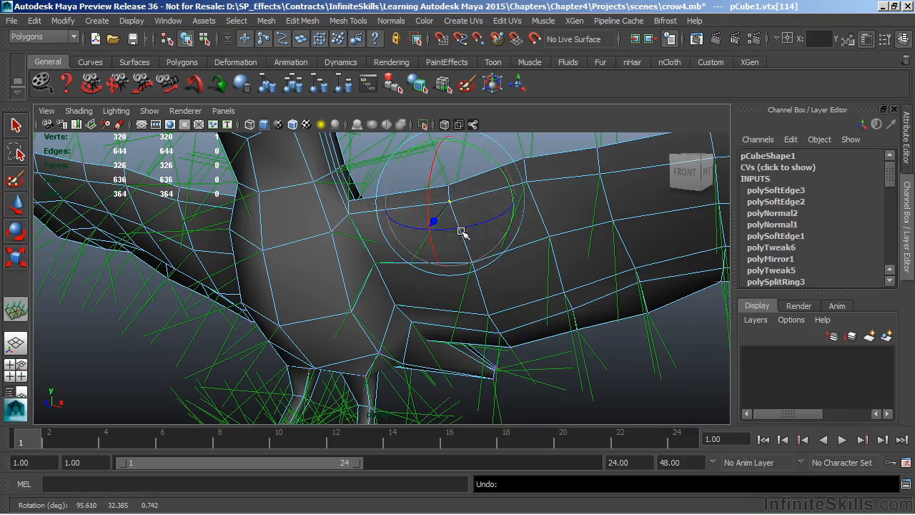
- Try rotating the normals of a group of wing vertices together, and undo the changes
click(626, 391)
alt+right_drag(623, 387, 565, 342)
drag(467, 170, 611, 350)
alt+middle_drag(549, 265, 536, 224)
click(483, 247)
key(ctrl+z)
drag(487, 224, 638, 230)
key(ctrl+z)
key(ctrl+z)
alt+middle_drag(499, 231, 517, 272)
- Reset the Set Vertex Normal options to X 1, Y 0, Z 0 and set all of the crow's vertex normals to that direction
right_drag(515, 188, 572, 171)
click(468, 238)
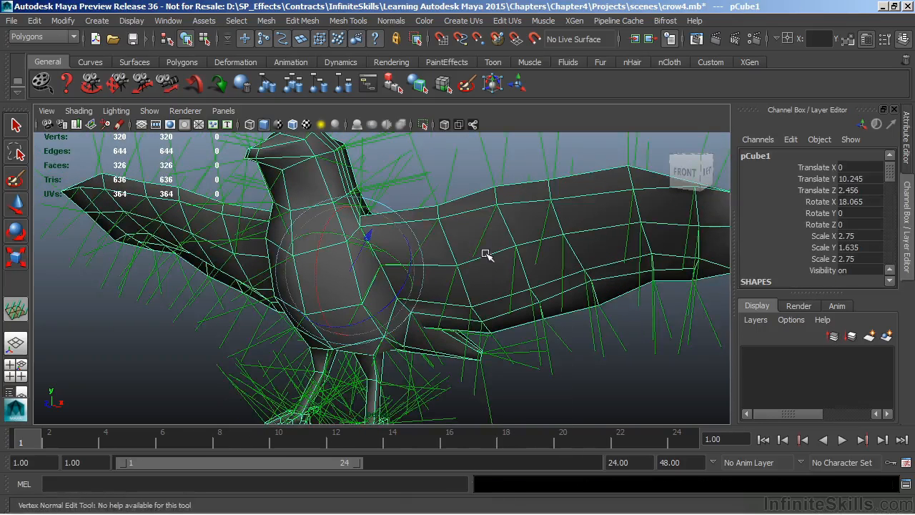
click(392, 20)
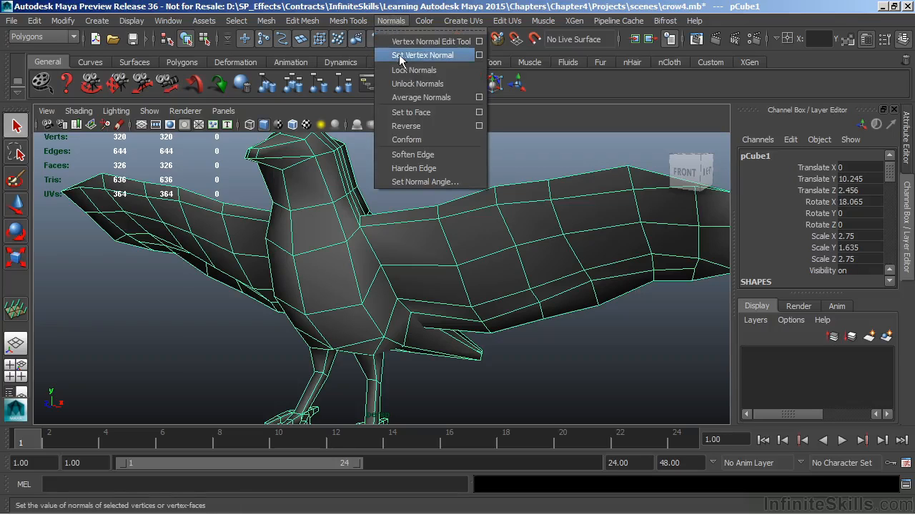
click(479, 55)
drag(415, 135, 649, 34)
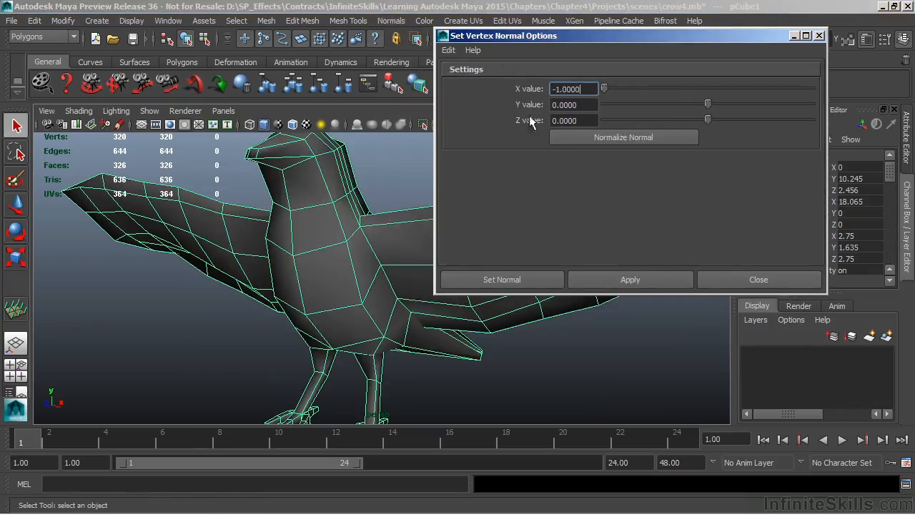
click(448, 50)
click(475, 76)
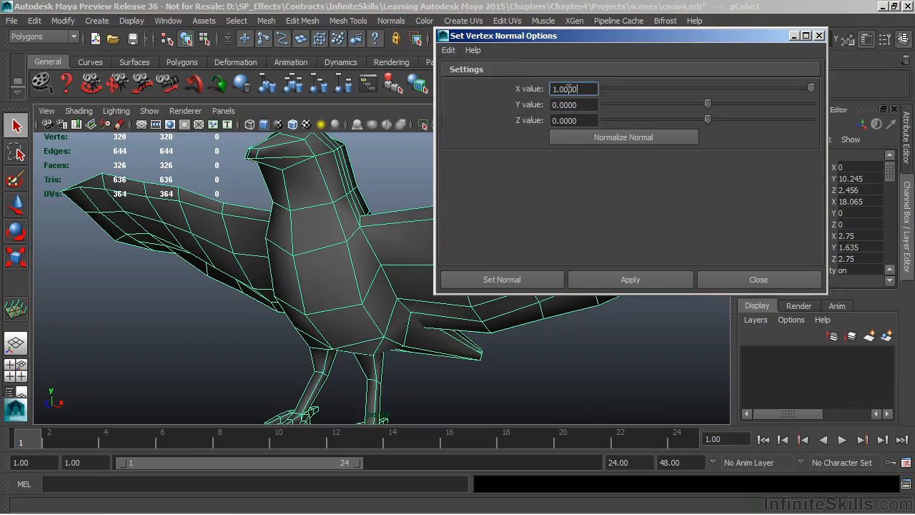
drag(530, 293, 527, 183)
click(497, 176)
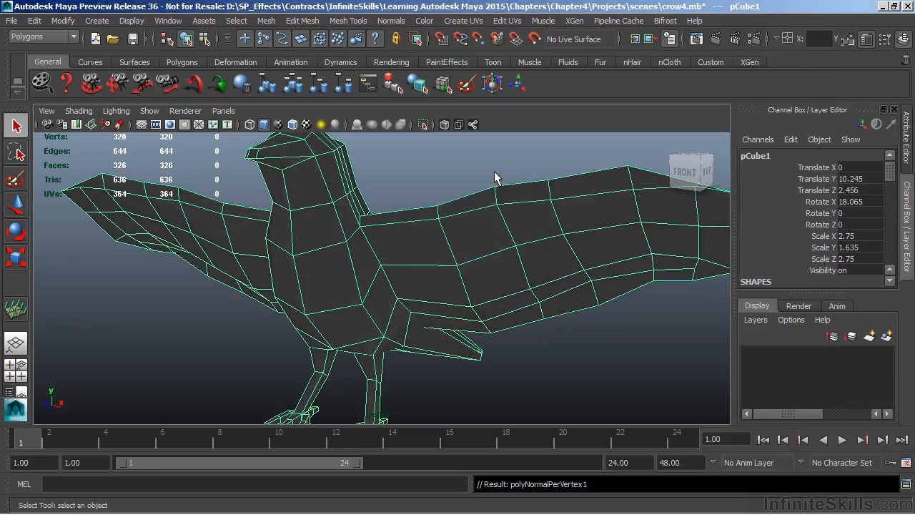
- Inspect the flat shading from several angles and unlock the normals of the whole crow
click(539, 321)
alt+drag(558, 258, 421, 301)
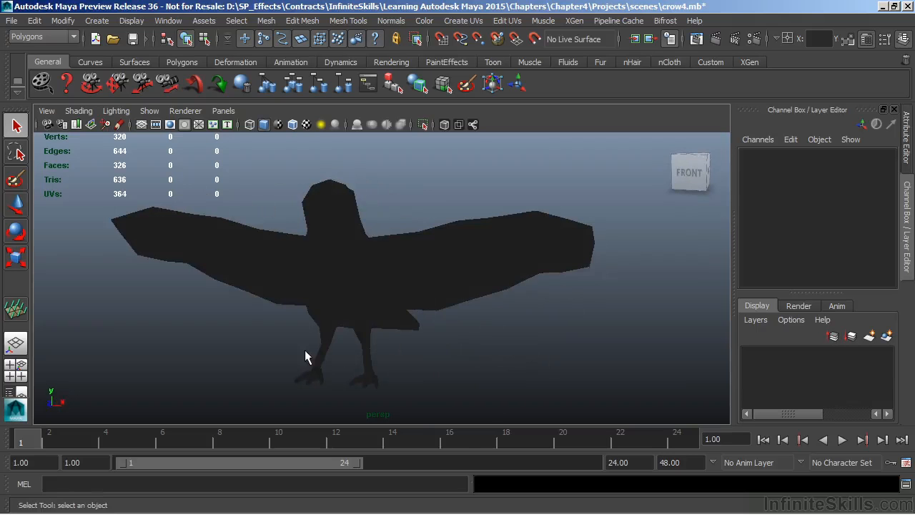
alt+drag(548, 307, 478, 322)
click(344, 243)
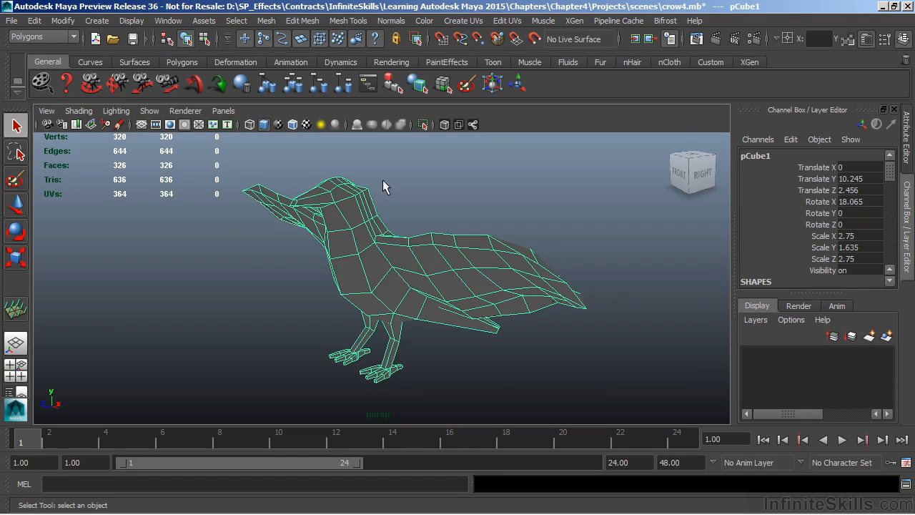
alt+drag(335, 227, 381, 209)
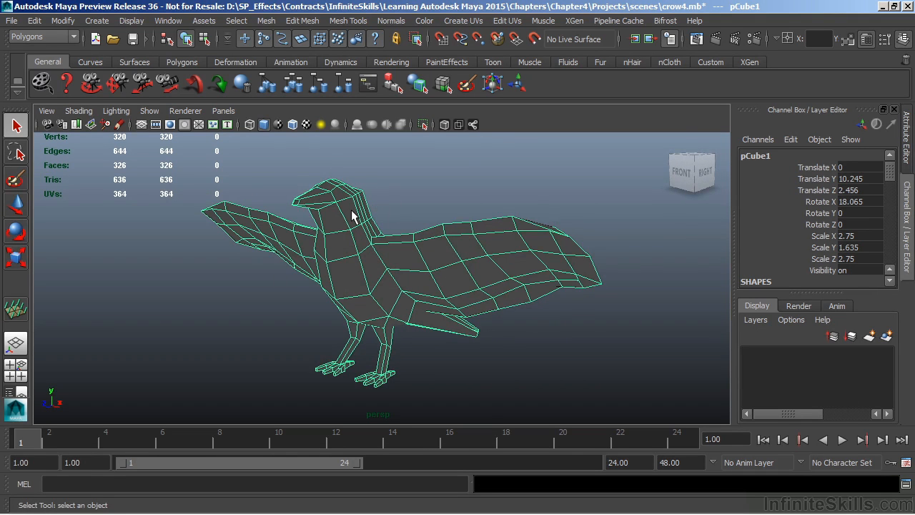
alt+drag(377, 198, 419, 214)
click(392, 22)
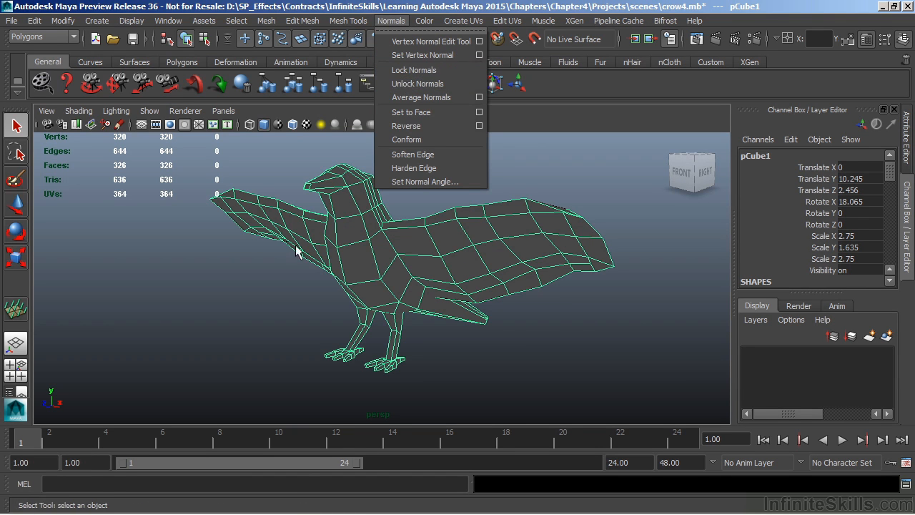
click(404, 85)
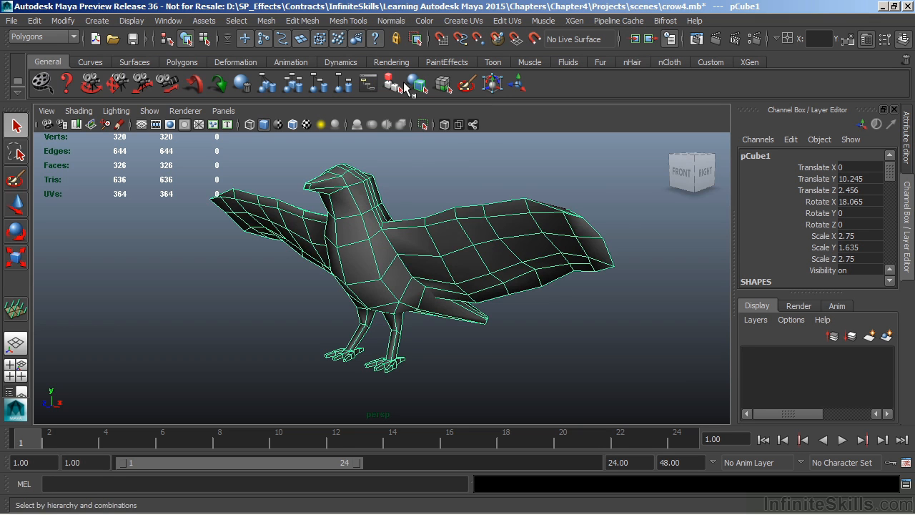
- Soften all edges of the crow mesh
alt+drag(399, 269, 429, 280)
click(548, 359)
alt+drag(548, 360, 498, 360)
click(384, 251)
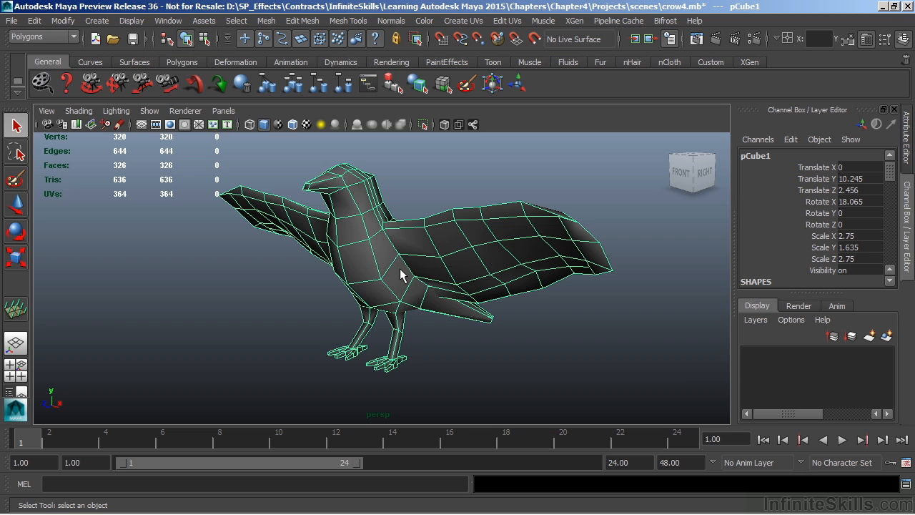
click(390, 21)
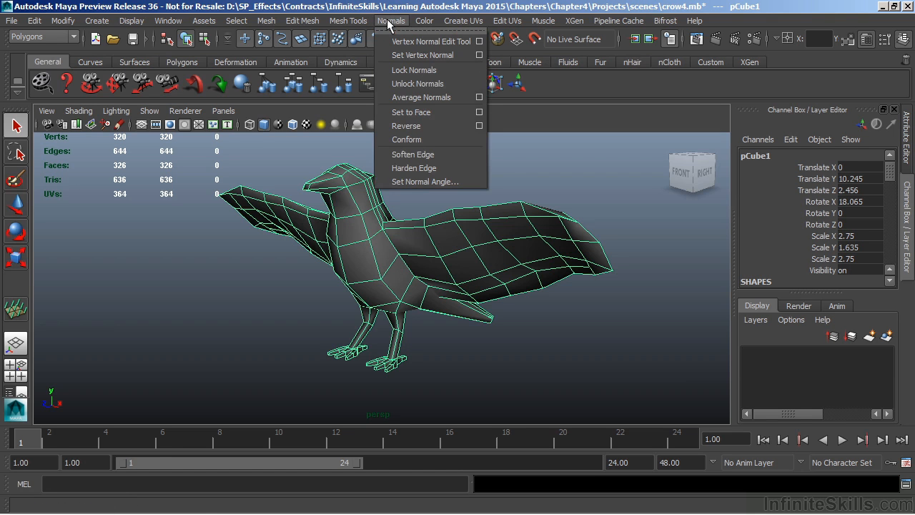
click(420, 156)
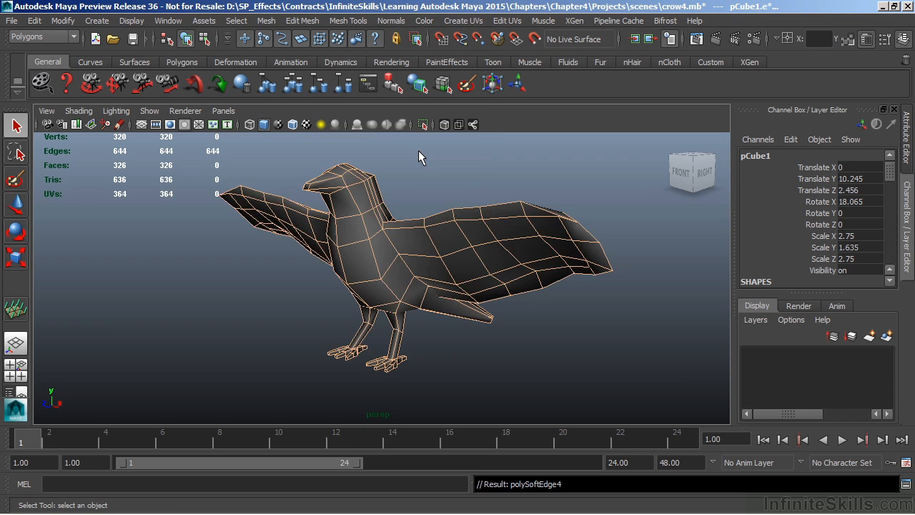
- Harden all edges of the crow mesh and inspect the faceted shading with the crow deselected
click(418, 151)
alt+drag(418, 150, 483, 277)
click(482, 277)
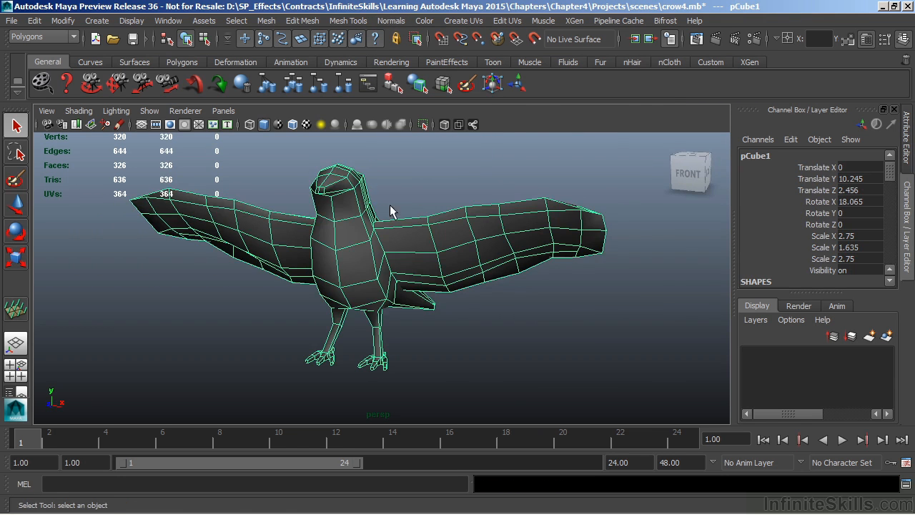
click(391, 20)
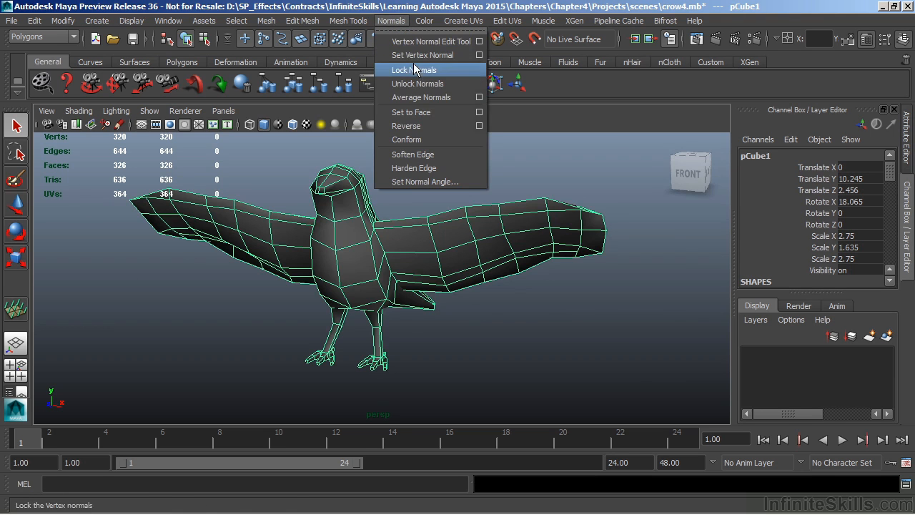
click(419, 168)
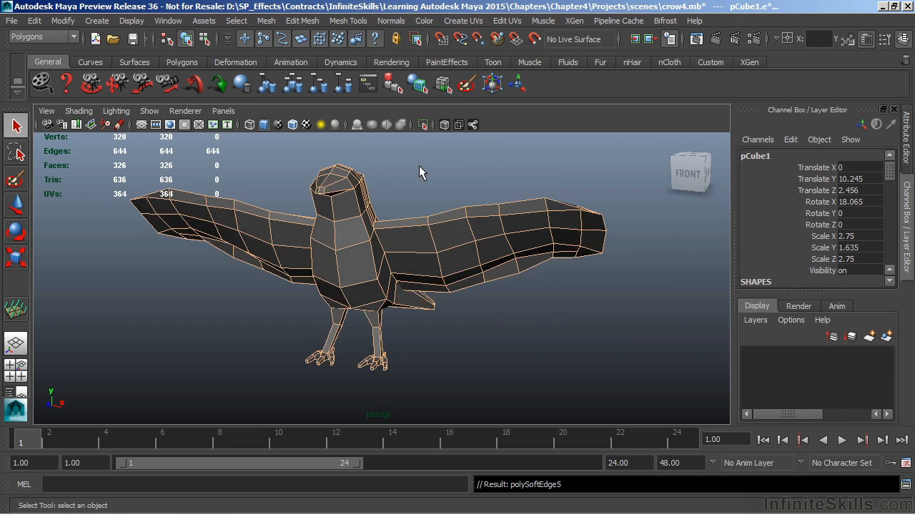
click(419, 169)
alt+drag(508, 320, 433, 312)
alt+drag(422, 300, 503, 346)
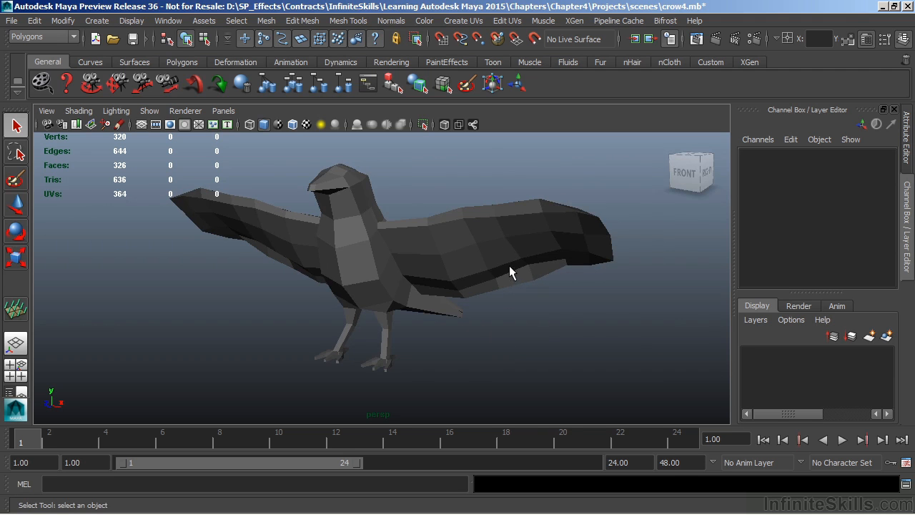
- Check the crow's polySoftEdge4 construction history and set the Angle of its polySoftEdge5 node to 180
click(507, 243)
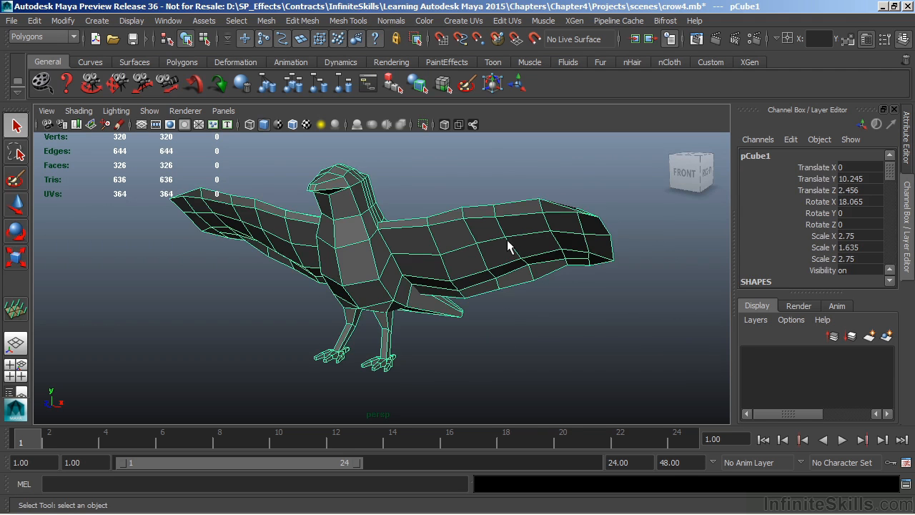
click(906, 154)
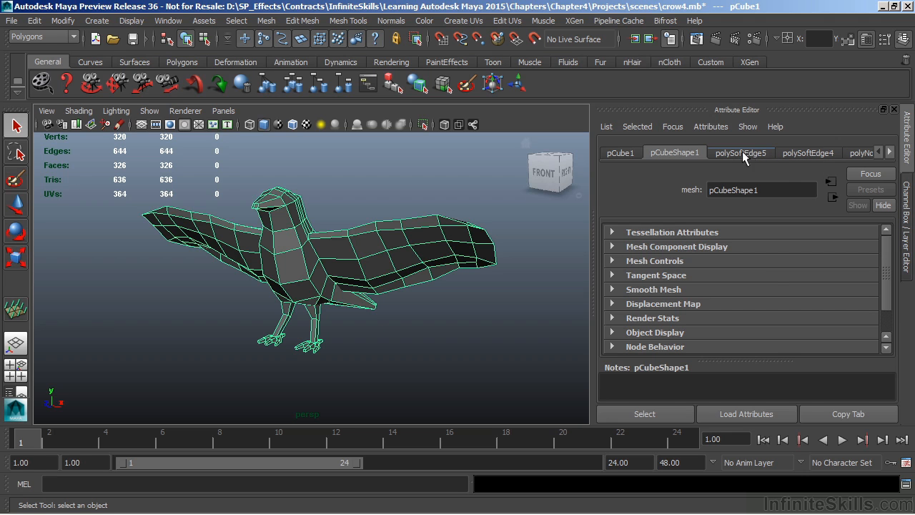
click(798, 148)
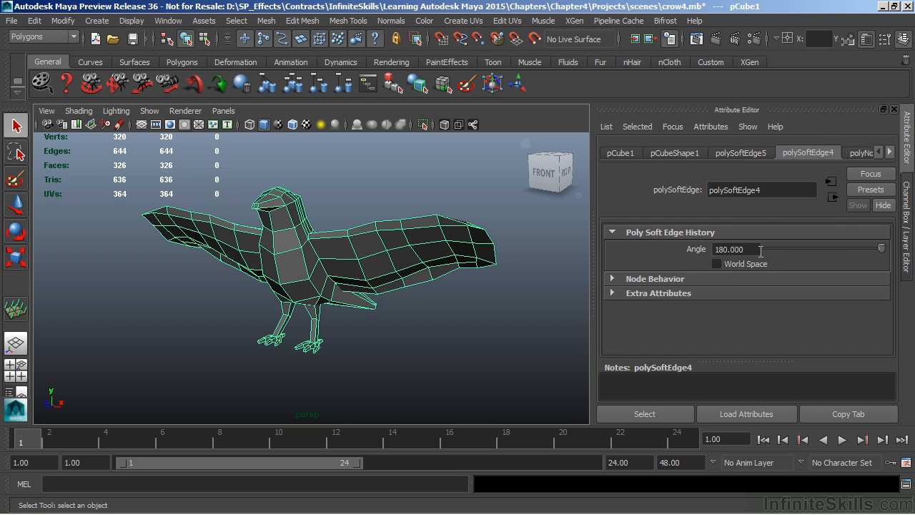
click(736, 155)
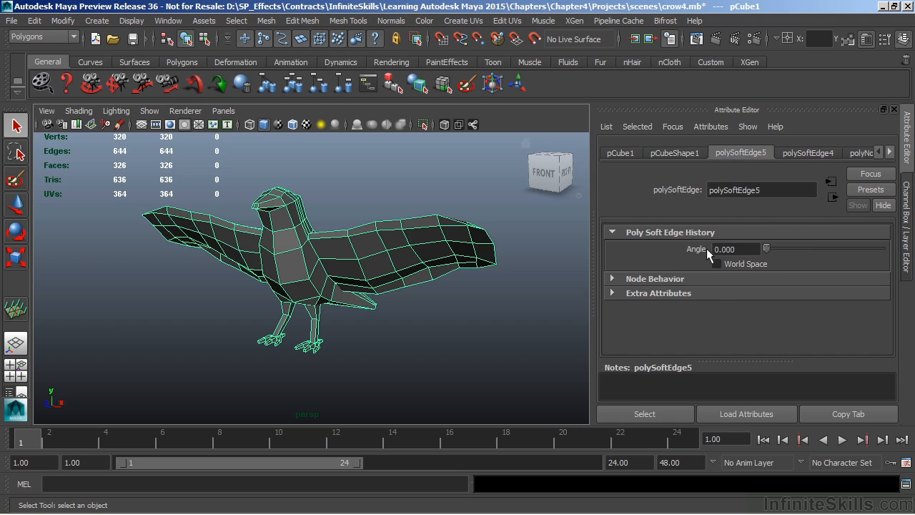
mouse_move(767, 248)
mouse_down()
mouse_move(833, 241)
mouse_move(782, 261)
mouse_move(829, 251)
mouse_move(900, 261)
mouse_up()
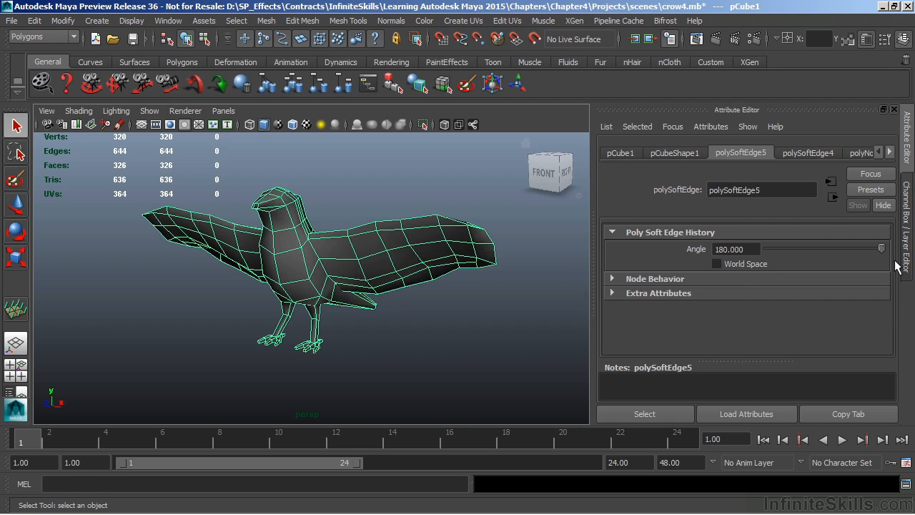
- Inspect the crow's softened shading from the side and front with the mesh deselected
click(479, 348)
alt+drag(478, 348, 389, 315)
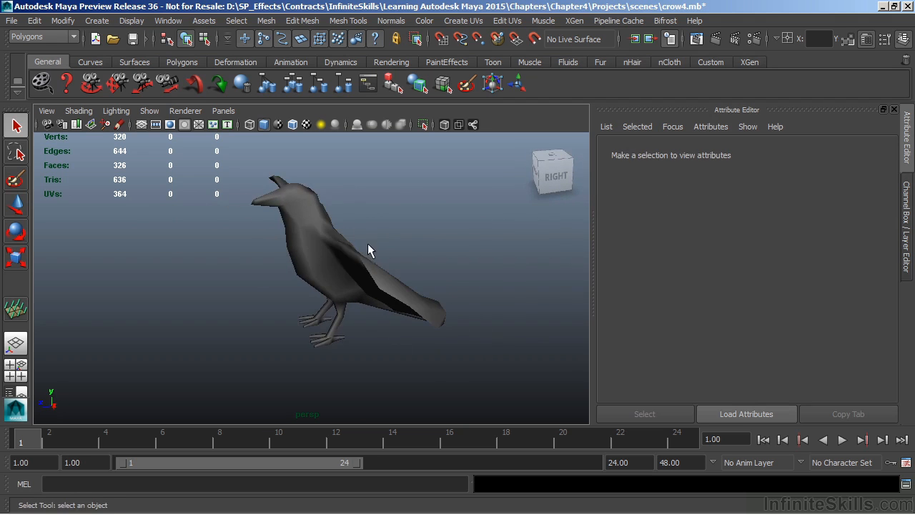
click(343, 274)
alt+drag(343, 274, 309, 236)
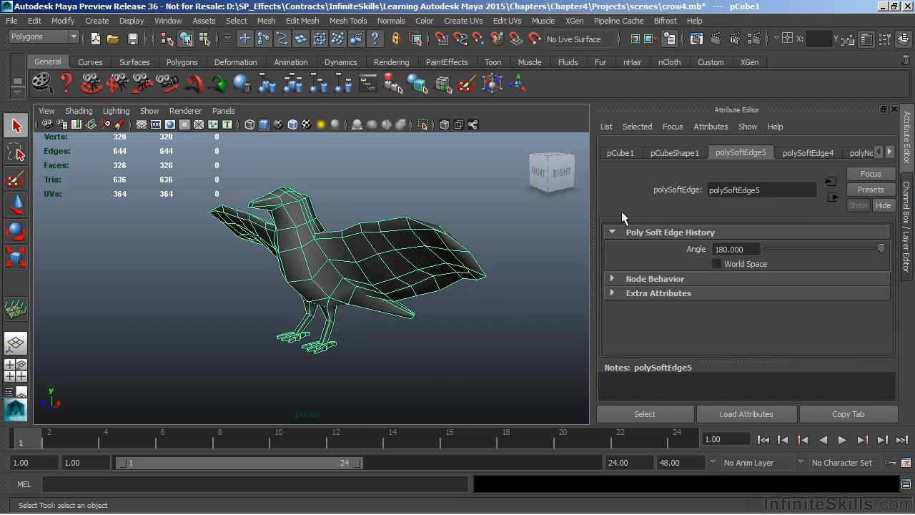
click(330, 191)
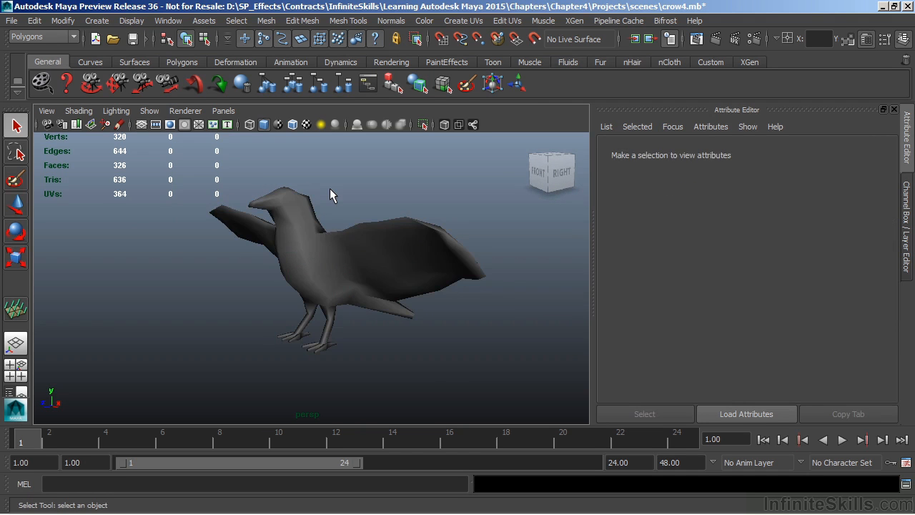